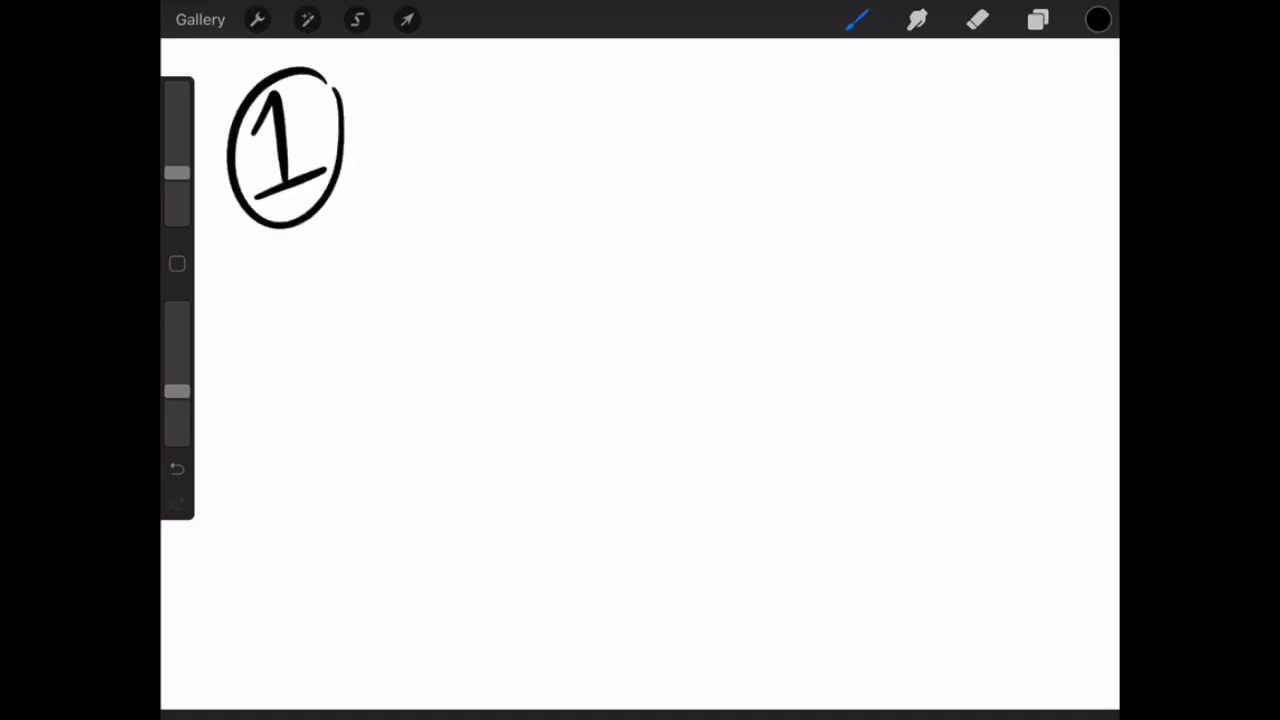
- Draw the arched top of the bun and close it into a dome
{"action": "mouse_move", "coordinate": [431, 228]}
{"action": "left_mouse_down"}
{"action": "mouse_move", "coordinate": [434, 205]}
{"action": "mouse_move", "coordinate": [706, 120]}
{"action": "mouse_move", "coordinate": [773, 232]}
{"action": "left_mouse_up"}
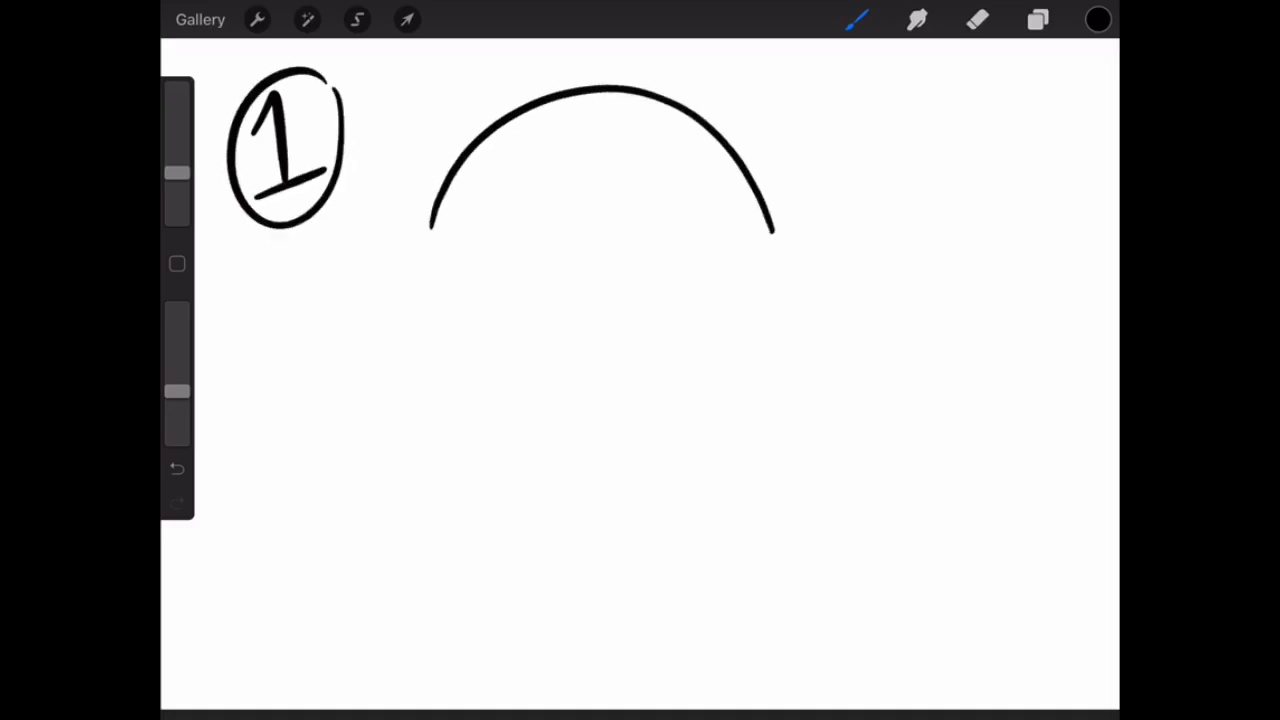
{"action": "mouse_move", "coordinate": [431, 228]}
{"action": "left_mouse_down"}
{"action": "mouse_move", "coordinate": [600, 253]}
{"action": "mouse_move", "coordinate": [773, 232]}
{"action": "left_mouse_up"}
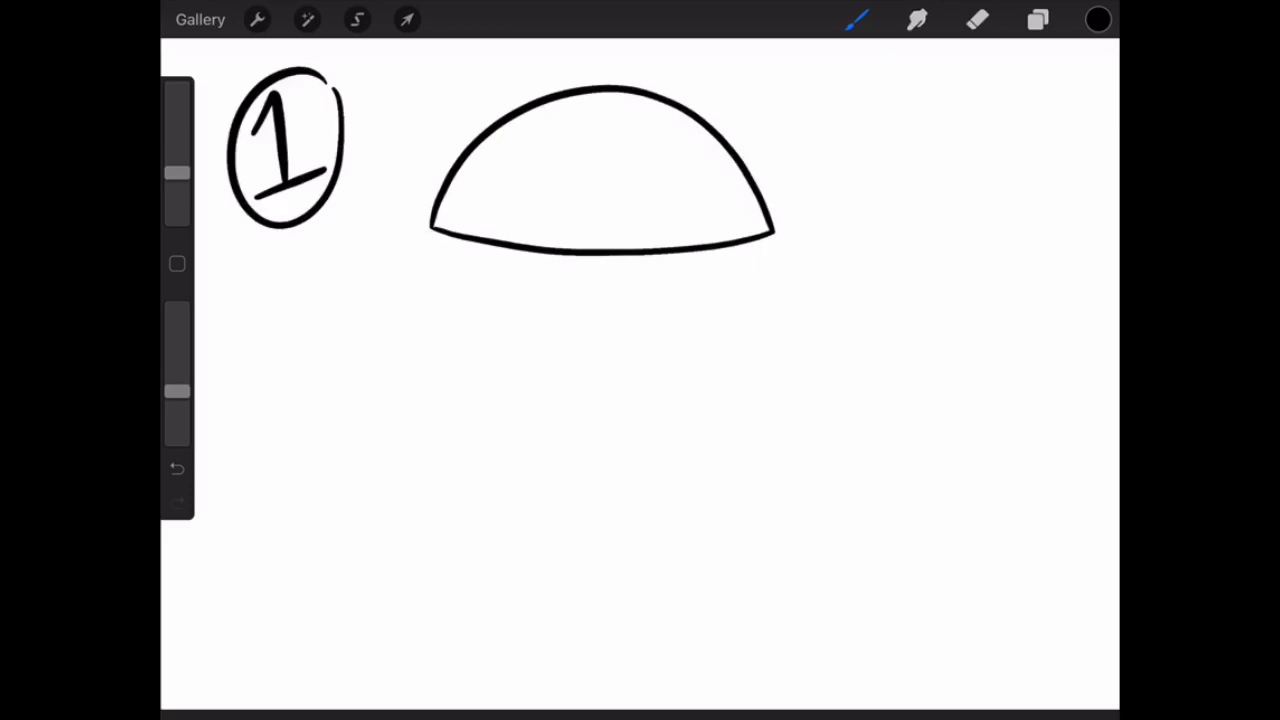
- Sprinkle small sesame seed marks across the bun and draw its lower edge
{"action": "mouse_move", "coordinate": [563, 118]}
{"action": "left_mouse_down"}
{"action": "mouse_move", "coordinate": [553, 142]}
{"action": "mouse_move", "coordinate": [599, 158]}
{"action": "left_mouse_up"}
{"action": "mouse_move", "coordinate": [632, 115]}
{"action": "left_mouse_down"}
{"action": "mouse_move", "coordinate": [630, 131]}
{"action": "mouse_move", "coordinate": [677, 163]}
{"action": "mouse_move", "coordinate": [624, 191]}
{"action": "left_mouse_up"}
{"action": "left_click", "coordinate": [665, 148]}
{"action": "left_click_drag", "start_coordinate": [553, 167], "coordinate": [543, 181]}
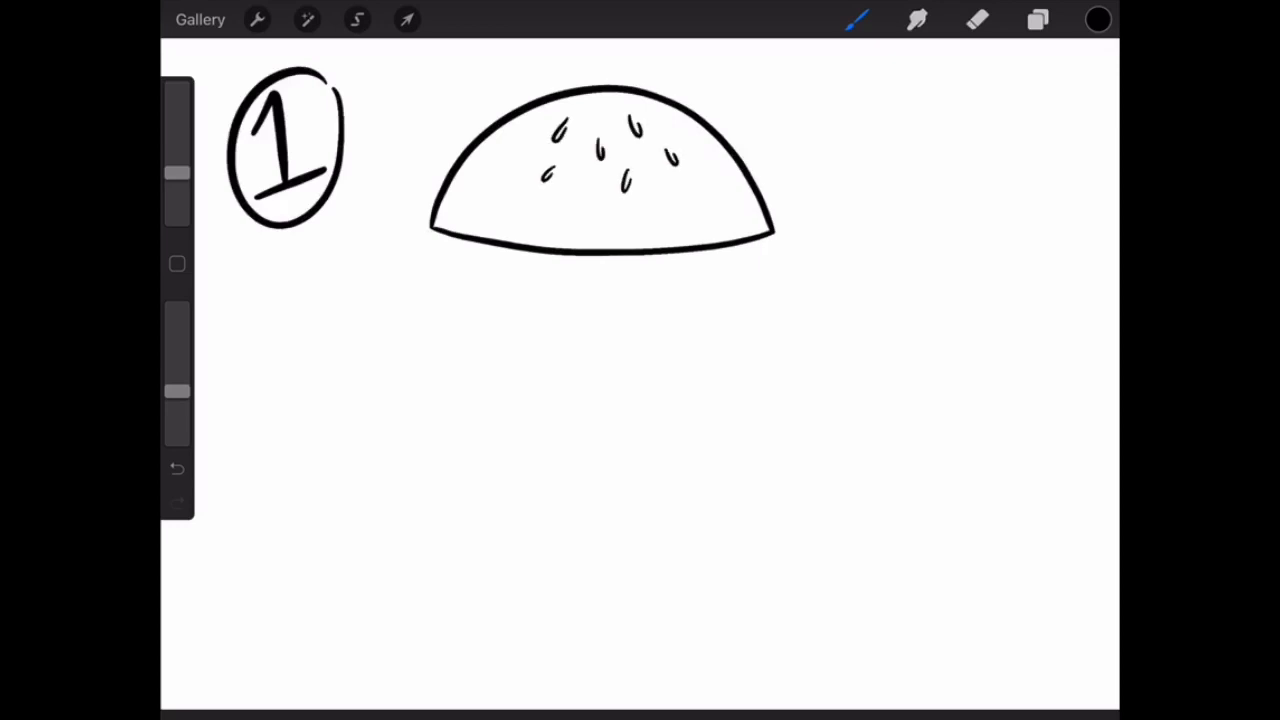
{"action": "left_click_drag", "start_coordinate": [698, 146], "coordinate": [704, 154]}
{"action": "mouse_move", "coordinate": [428, 248]}
{"action": "left_mouse_down"}
{"action": "mouse_move", "coordinate": [740, 268]}
{"action": "mouse_move", "coordinate": [774, 256]}
{"action": "mouse_move", "coordinate": [530, 288]}
{"action": "mouse_move", "coordinate": [684, 312]}
{"action": "mouse_move", "coordinate": [772, 256]}
{"action": "left_mouse_up"}
- Extend the wavy lettuce under the bun and vein its left and middle folds
{"action": "left_click_drag", "start_coordinate": [476, 274], "coordinate": [462, 306]}
{"action": "left_click_drag", "start_coordinate": [470, 276], "coordinate": [456, 288]}
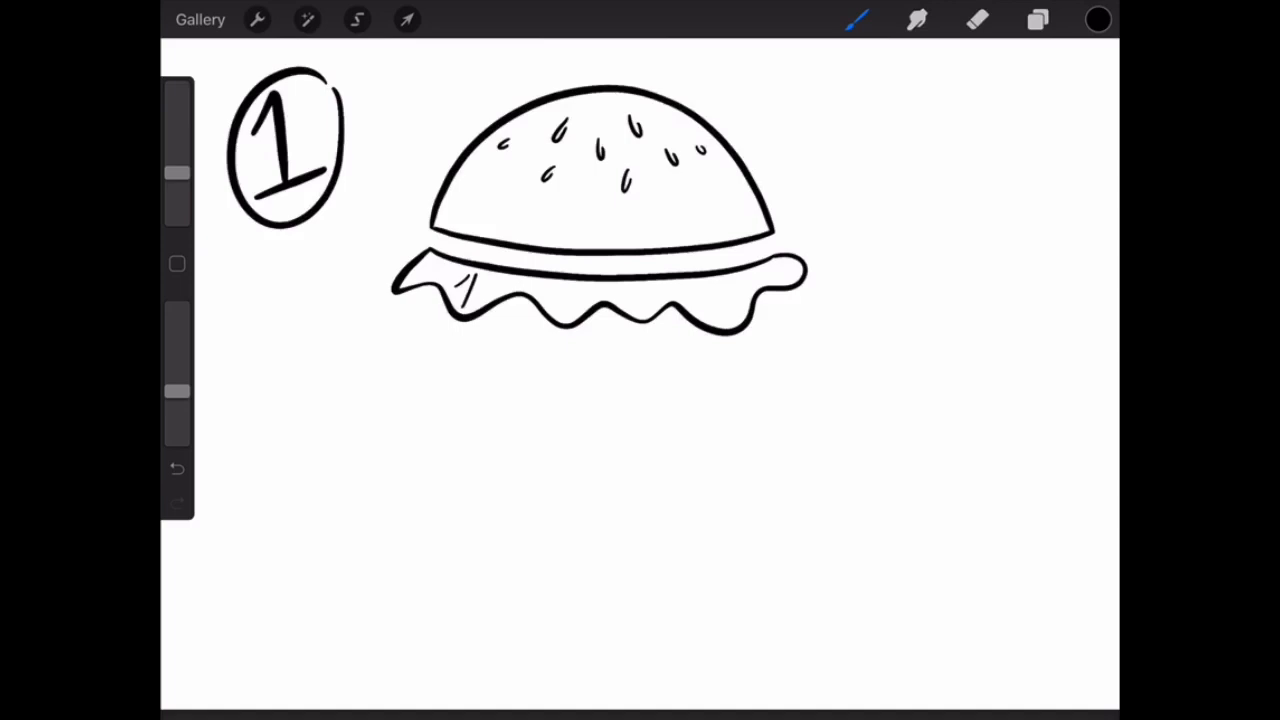
{"action": "left_click_drag", "start_coordinate": [568, 286], "coordinate": [565, 316]}
{"action": "left_click_drag", "start_coordinate": [636, 287], "coordinate": [630, 306]}
{"action": "left_click_drag", "start_coordinate": [642, 286], "coordinate": [646, 306]}
- Add vein strokes and a small curl to the right lettuce folds
{"action": "left_click_drag", "start_coordinate": [720, 284], "coordinate": [716, 316]}
{"action": "left_click_drag", "start_coordinate": [712, 290], "coordinate": [710, 320]}
{"action": "left_click_drag", "start_coordinate": [724, 284], "coordinate": [740, 314]}
{"action": "left_click_drag", "start_coordinate": [792, 268], "coordinate": [766, 272]}
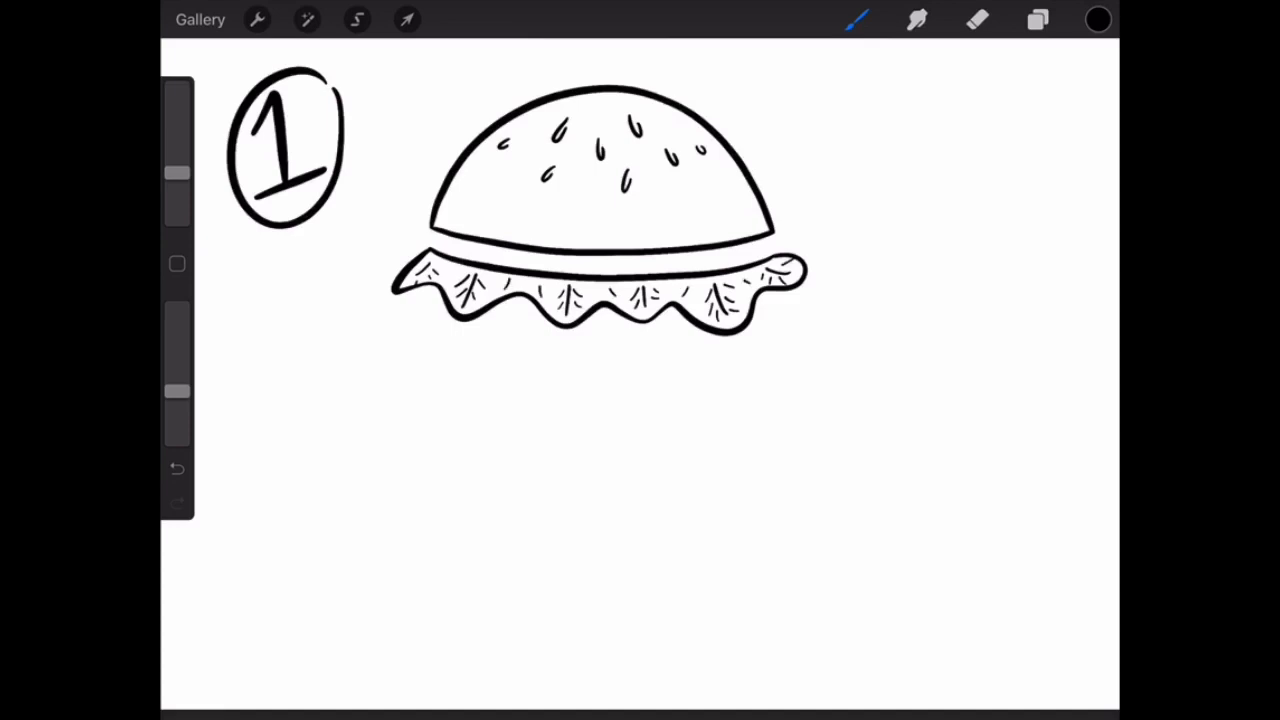
- Discard a too-large oval, redraw a flatter oval slice and give it thickness
{"action": "mouse_move", "coordinate": [766, 358]}
{"action": "left_mouse_down"}
{"action": "mouse_move", "coordinate": [366, 437]}
{"action": "mouse_move", "coordinate": [745, 362]}
{"action": "left_mouse_up"}
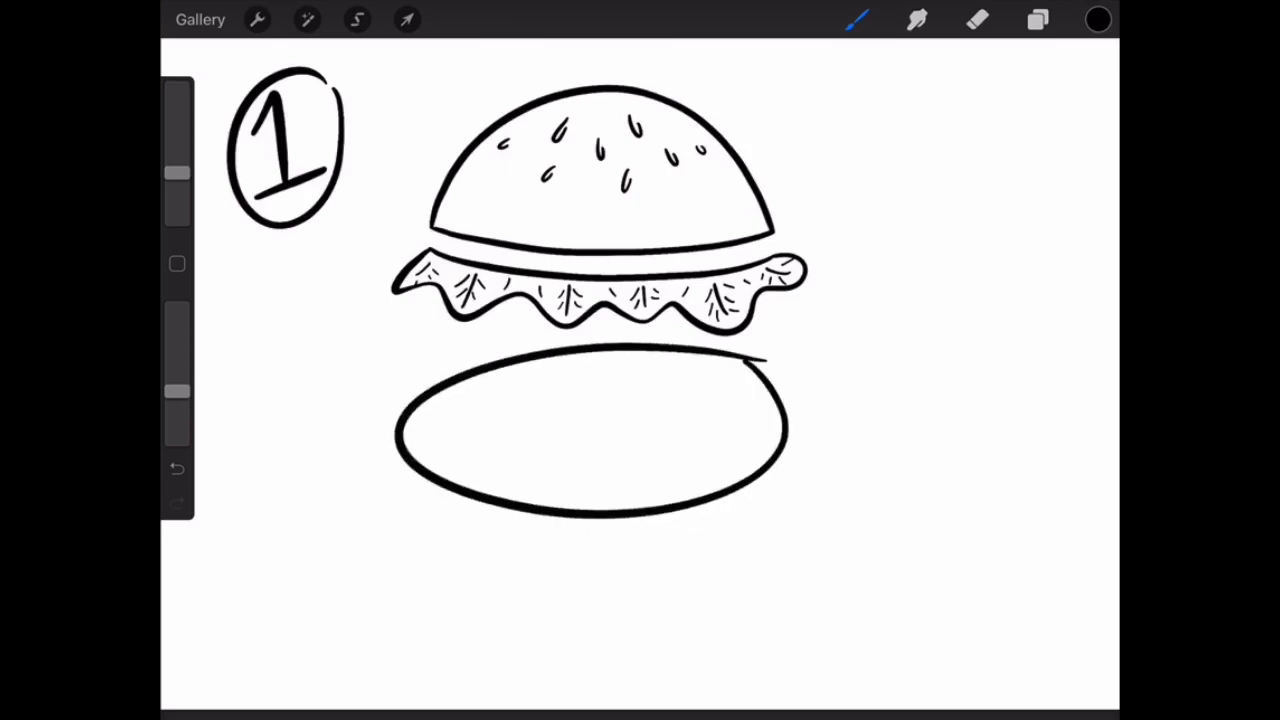
{"action": "left_click_drag", "start_coordinate": [545, 390], "coordinate": [585, 472]}
{"action": "left_click_drag", "start_coordinate": [598, 378], "coordinate": [528, 482]}
{"action": "key", "text": "ctrl+z"}
{"action": "key", "text": "ctrl+z"}
{"action": "key", "text": "ctrl+z"}
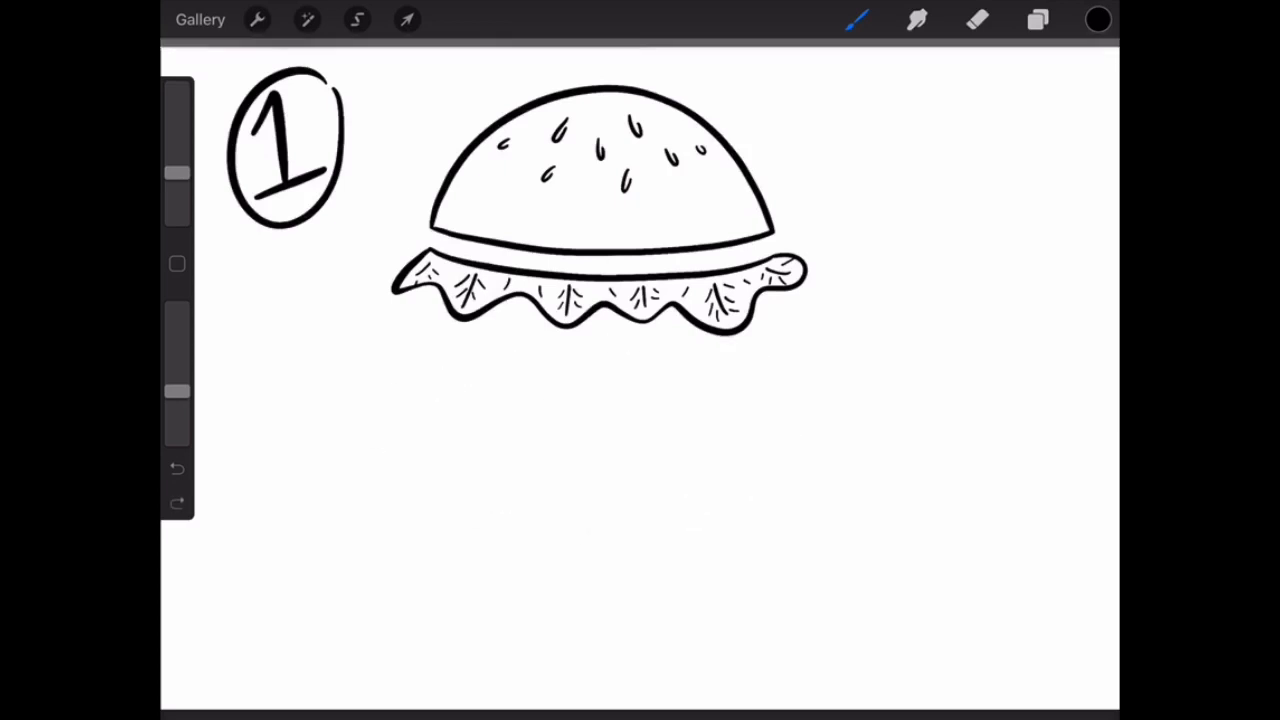
{"action": "mouse_move", "coordinate": [703, 358]}
{"action": "left_mouse_down"}
{"action": "mouse_move", "coordinate": [775, 360]}
{"action": "mouse_move", "coordinate": [418, 384]}
{"action": "mouse_move", "coordinate": [772, 362]}
{"action": "left_mouse_up"}
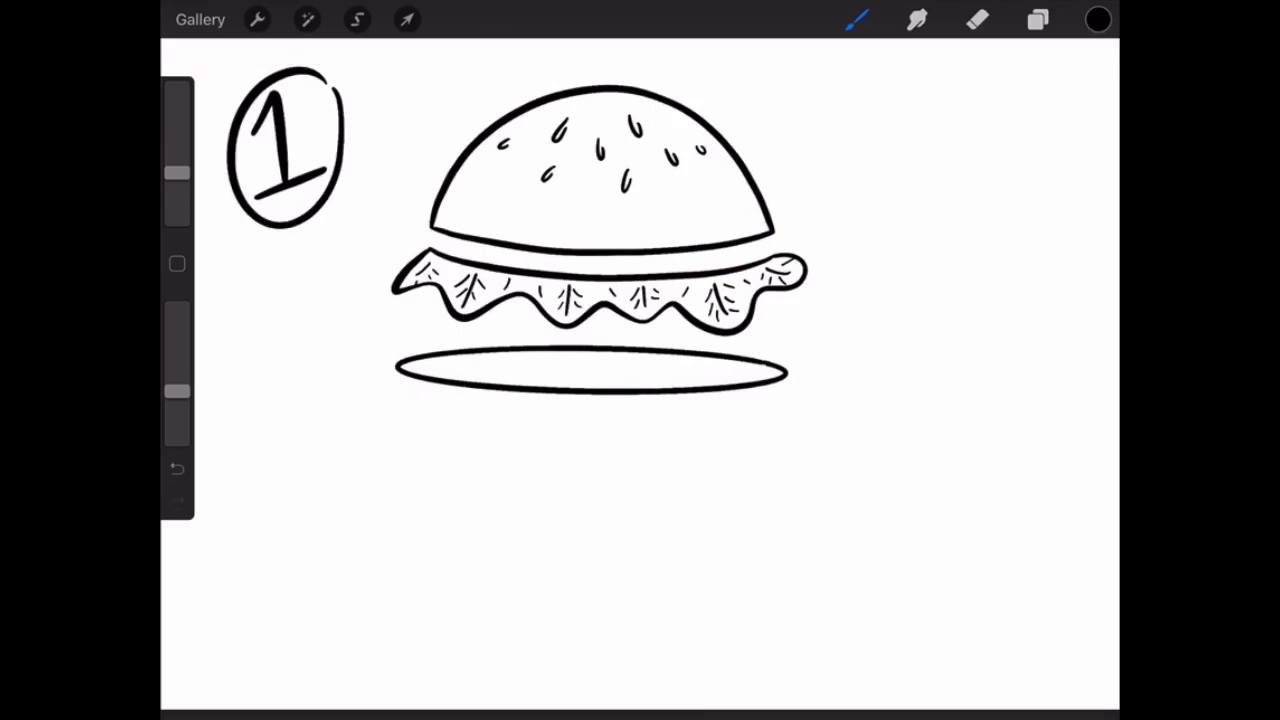
{"action": "mouse_move", "coordinate": [397, 367]}
{"action": "left_mouse_down"}
{"action": "mouse_move", "coordinate": [398, 382]}
{"action": "mouse_move", "coordinate": [440, 400]}
{"action": "mouse_move", "coordinate": [737, 402]}
{"action": "mouse_move", "coordinate": [786, 390]}
{"action": "left_mouse_up"}
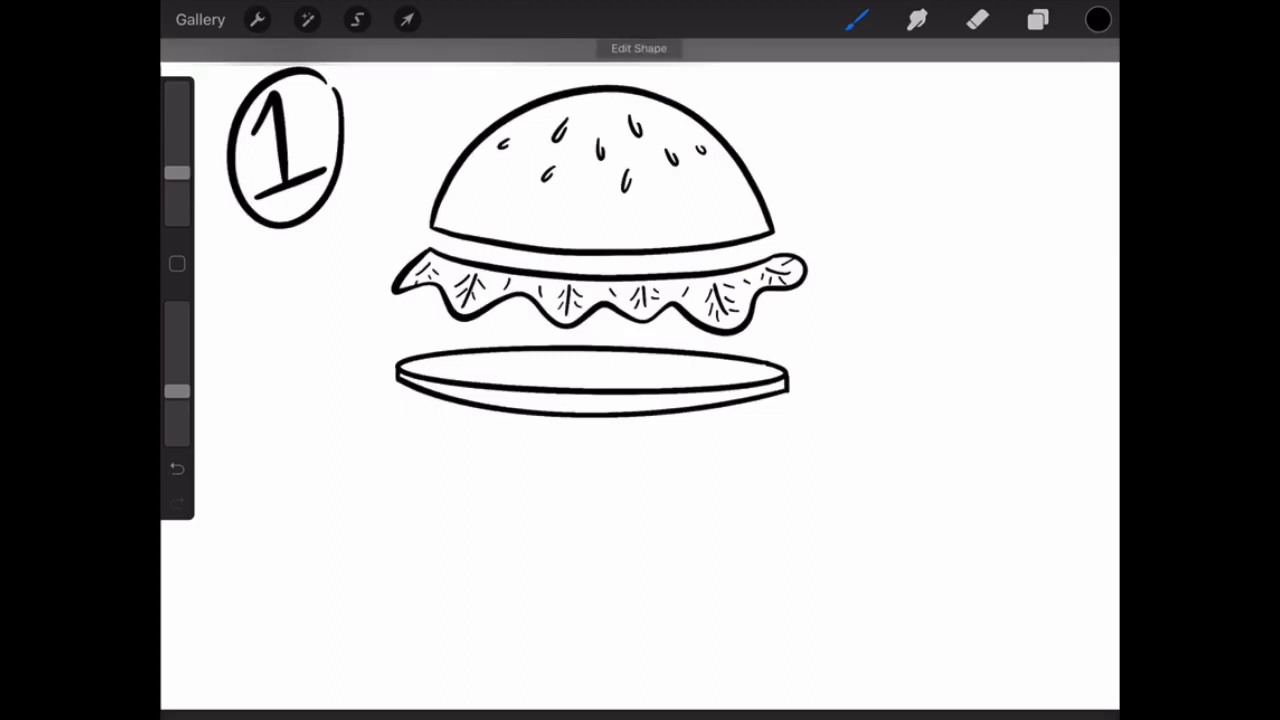
- Cover the top of the slice with texture strokes and seed marks
{"action": "left_click_drag", "start_coordinate": [566, 358], "coordinate": [549, 375]}
{"action": "left_click_drag", "start_coordinate": [611, 358], "coordinate": [628, 377]}
{"action": "left_click_drag", "start_coordinate": [532, 357], "coordinate": [482, 370]}
{"action": "mouse_move", "coordinate": [649, 360]}
{"action": "left_mouse_down"}
{"action": "mouse_move", "coordinate": [719, 378]}
{"action": "mouse_move", "coordinate": [730, 363]}
{"action": "left_mouse_up"}
{"action": "left_click", "coordinate": [708, 364]}
{"action": "mouse_move", "coordinate": [568, 366]}
{"action": "left_mouse_down"}
{"action": "mouse_move", "coordinate": [580, 364]}
{"action": "mouse_move", "coordinate": [507, 368]}
{"action": "left_mouse_up"}
{"action": "left_click_drag", "start_coordinate": [462, 366], "coordinate": [471, 365]}
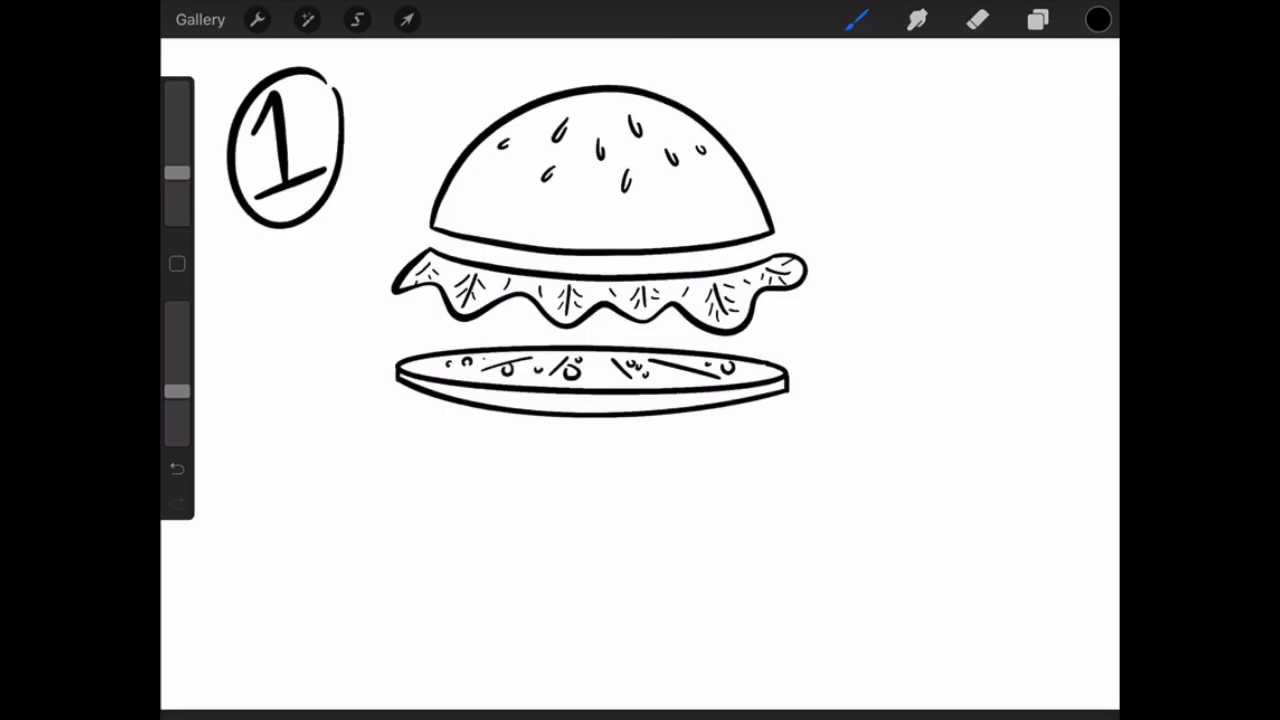
- Freehand-select the slice and nudge it slightly right with Transform
{"action": "left_click", "coordinate": [357, 19]}
{"action": "left_click_drag", "start_coordinate": [343, 405], "coordinate": [345, 395]}
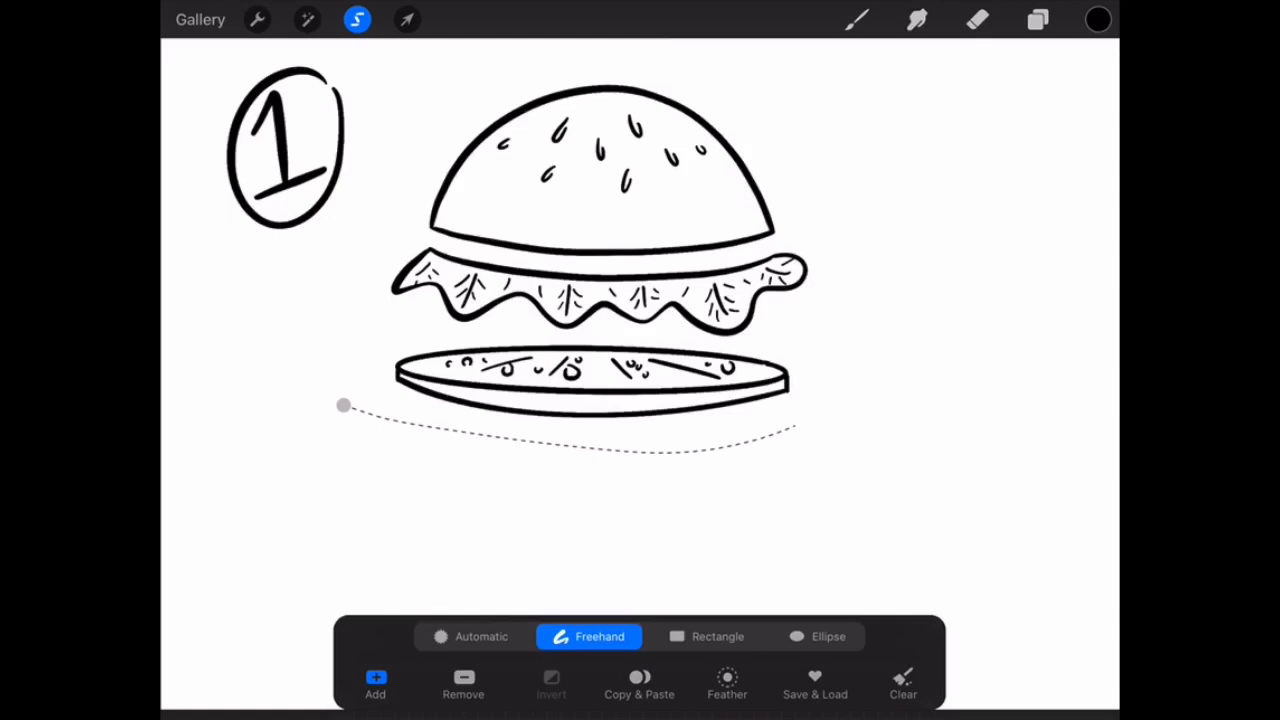
{"action": "left_click", "coordinate": [407, 19]}
{"action": "left_click_drag", "start_coordinate": [592, 380], "coordinate": [604, 378]}
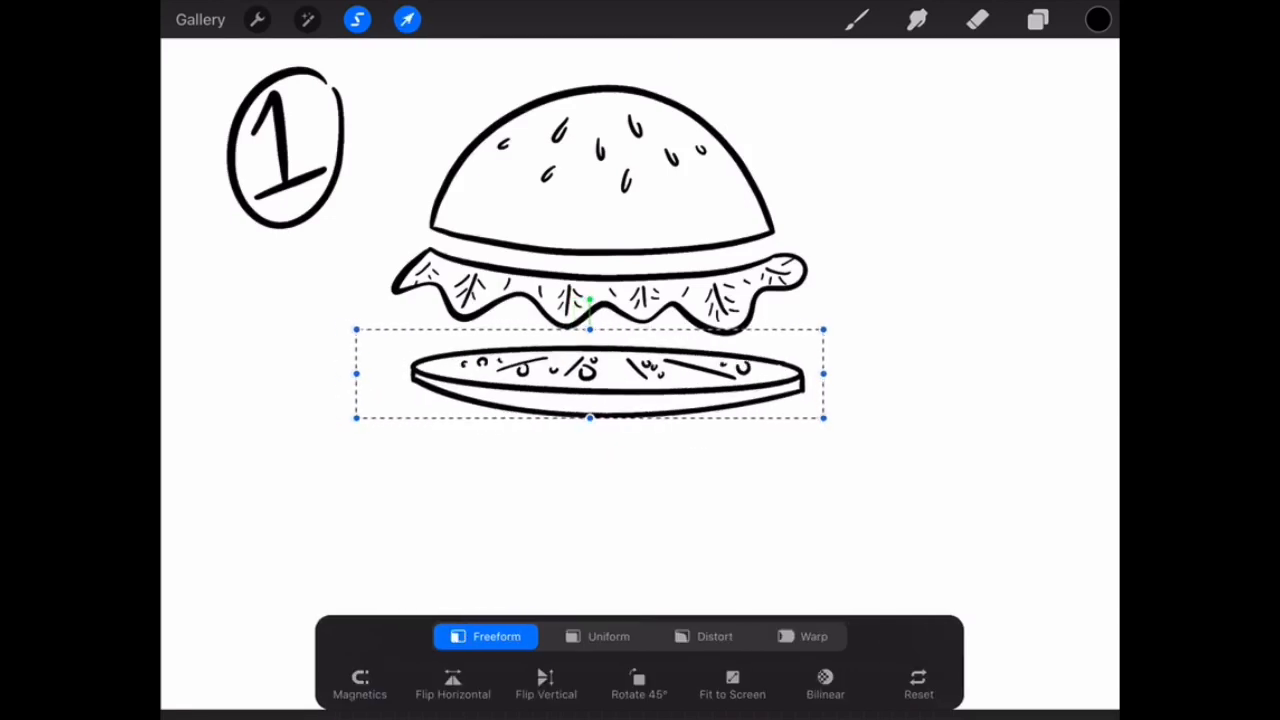
{"action": "left_click", "coordinate": [856, 19]}
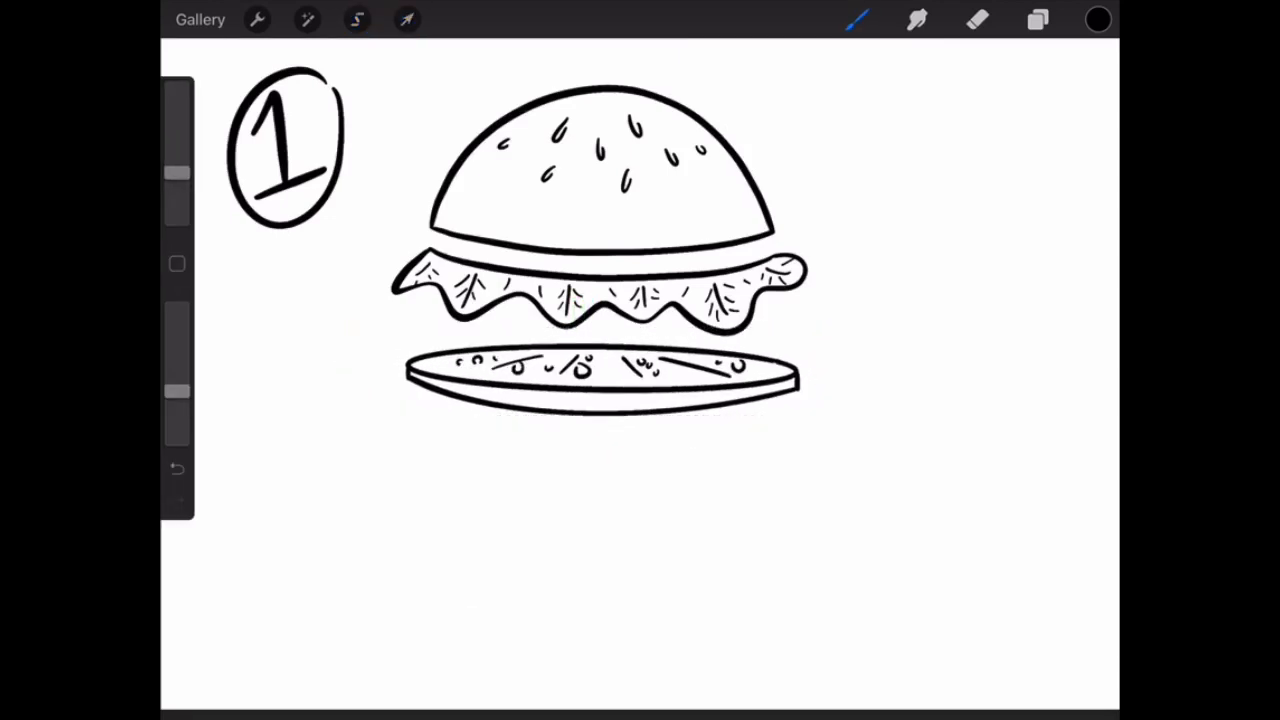
- Draw the layer edge under the slice, then discard a first bottom-bun attempt
{"action": "mouse_move", "coordinate": [410, 411]}
{"action": "left_mouse_down"}
{"action": "mouse_move", "coordinate": [757, 432]}
{"action": "mouse_move", "coordinate": [807, 416]}
{"action": "mouse_move", "coordinate": [705, 438]}
{"action": "left_mouse_up"}
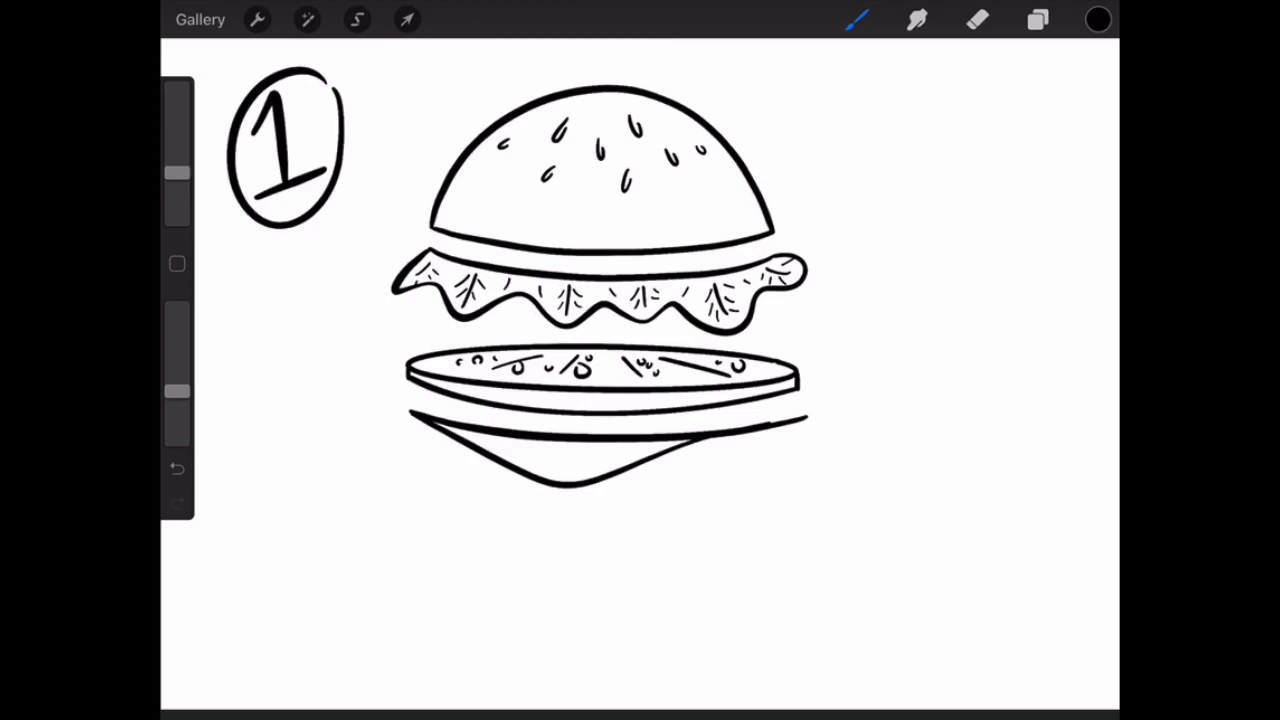
{"action": "mouse_move", "coordinate": [410, 488]}
{"action": "left_mouse_down"}
{"action": "mouse_move", "coordinate": [555, 532]}
{"action": "mouse_move", "coordinate": [495, 492]}
{"action": "mouse_move", "coordinate": [405, 485]}
{"action": "left_mouse_up"}
{"action": "left_click_drag", "start_coordinate": [690, 470], "coordinate": [718, 530]}
{"action": "left_click_drag", "start_coordinate": [740, 442], "coordinate": [690, 532]}
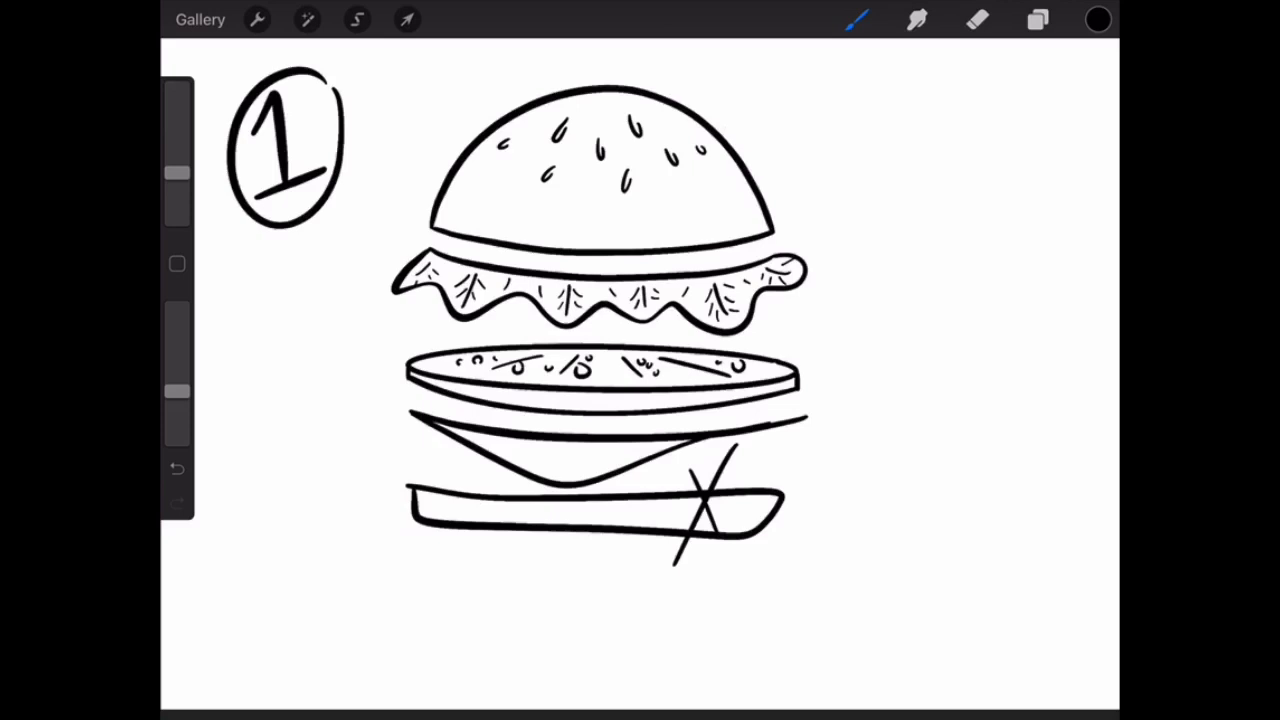
{"action": "key", "text": "ctrl+z"}
{"action": "key", "text": "ctrl+z"}
{"action": "key", "text": "ctrl+z"}
- Redraw the patty with wavy sides, top and bottom edges and an inner curve
{"action": "left_click_drag", "start_coordinate": [411, 476], "coordinate": [412, 535]}
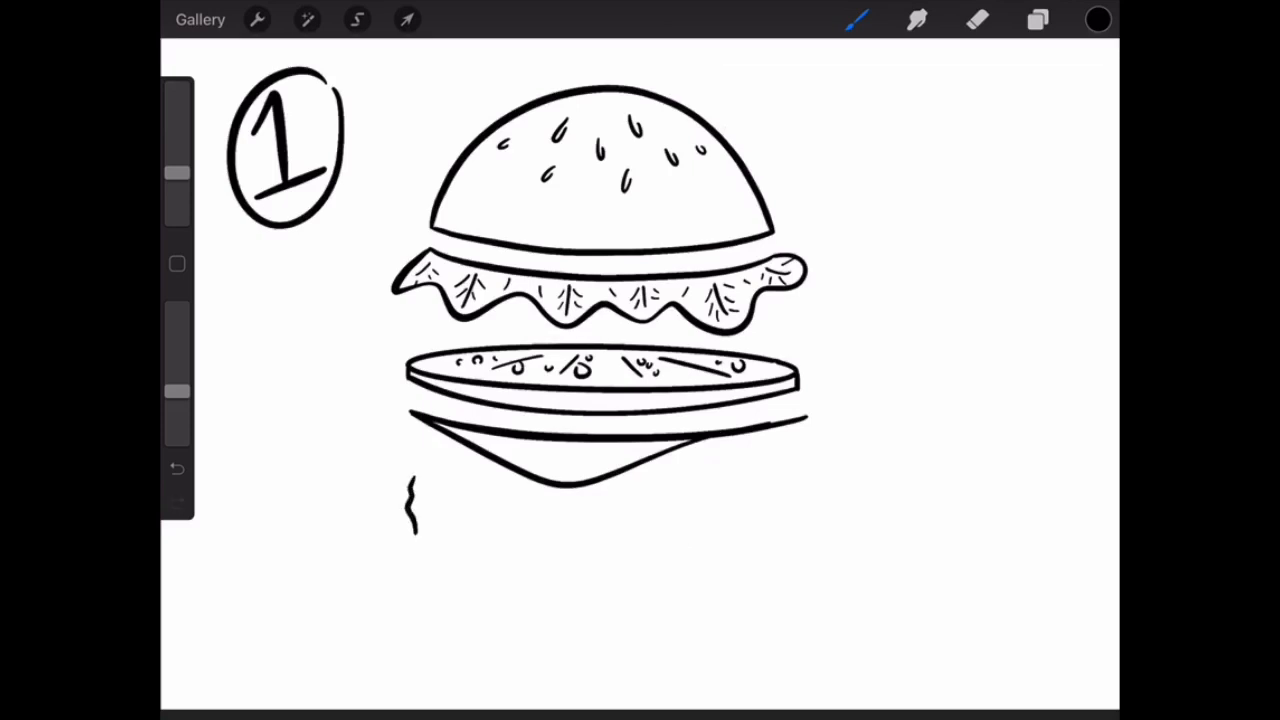
{"action": "left_click_drag", "start_coordinate": [793, 480], "coordinate": [798, 528]}
{"action": "mouse_move", "coordinate": [414, 533]}
{"action": "left_mouse_down"}
{"action": "mouse_move", "coordinate": [560, 546]}
{"action": "mouse_move", "coordinate": [798, 528]}
{"action": "left_mouse_up"}
{"action": "mouse_move", "coordinate": [418, 477]}
{"action": "left_mouse_down"}
{"action": "mouse_move", "coordinate": [578, 490]}
{"action": "mouse_move", "coordinate": [790, 480]}
{"action": "left_mouse_up"}
{"action": "mouse_move", "coordinate": [430, 485]}
{"action": "left_mouse_down"}
{"action": "mouse_move", "coordinate": [648, 508]}
{"action": "mouse_move", "coordinate": [790, 486]}
{"action": "left_mouse_up"}
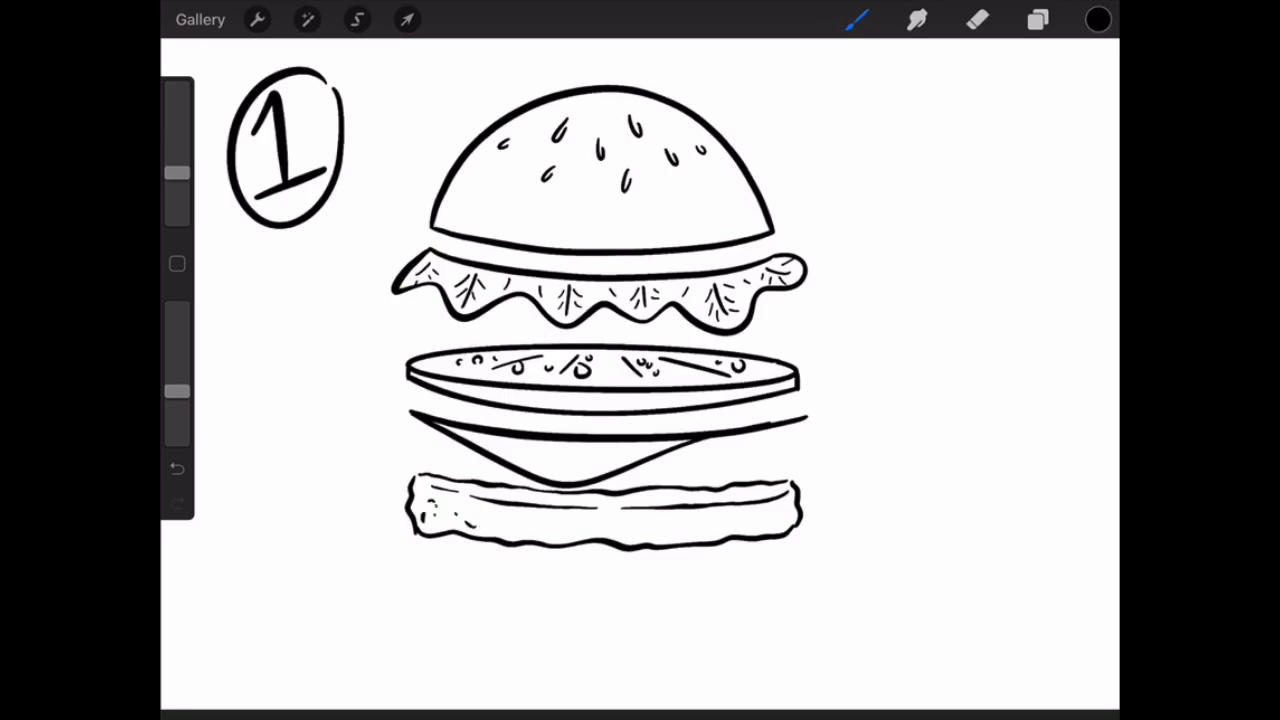
- Speckle the patty with small texture dots
{"action": "left_click_drag", "start_coordinate": [489, 518], "coordinate": [495, 523]}
{"action": "left_click_drag", "start_coordinate": [507, 513], "coordinate": [517, 517]}
- Draw the bottom bun's sides, top and lower edges with a shine line inside
{"action": "left_click_drag", "start_coordinate": [417, 556], "coordinate": [423, 600]}
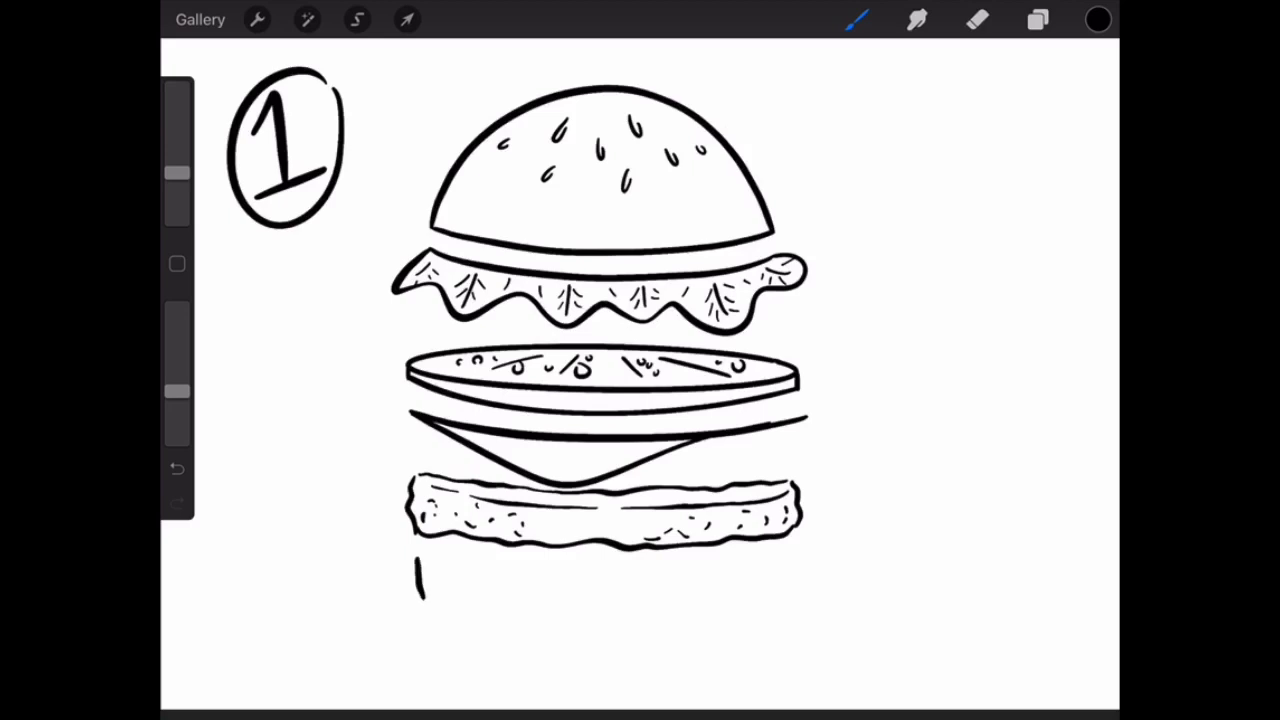
{"action": "left_click_drag", "start_coordinate": [801, 551], "coordinate": [790, 594]}
{"action": "left_click_drag", "start_coordinate": [418, 556], "coordinate": [800, 556]}
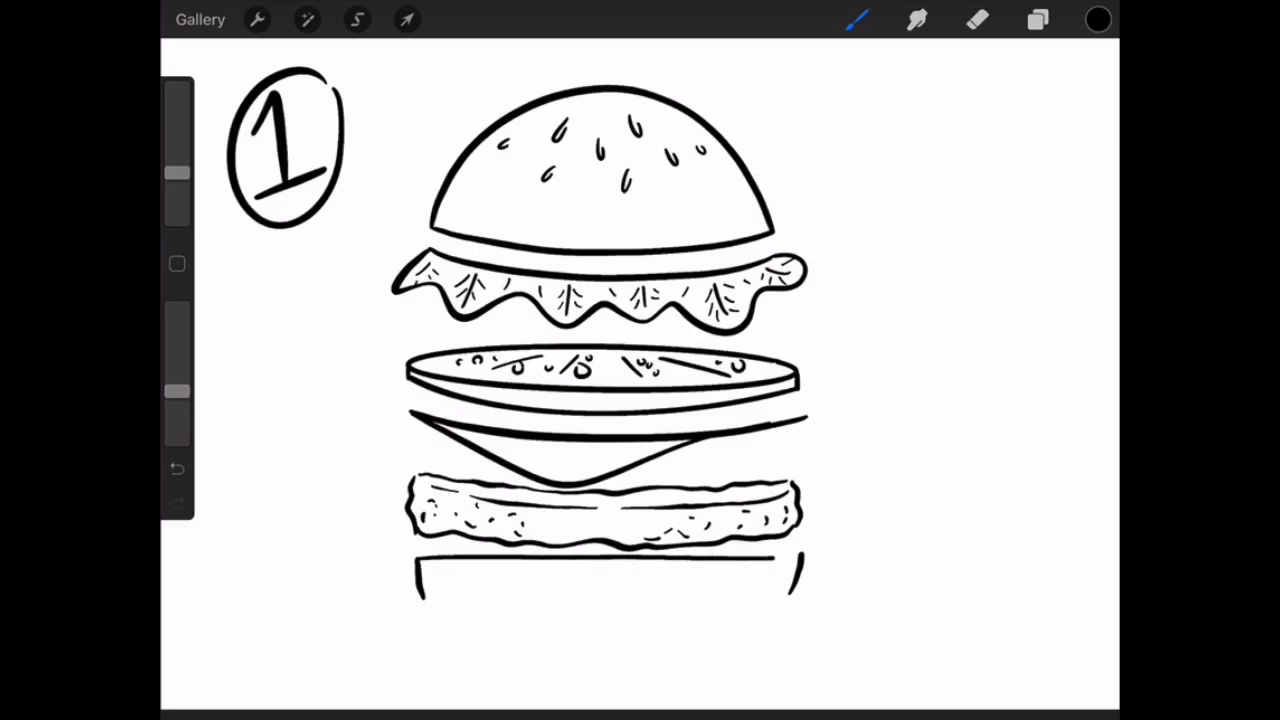
{"action": "left_click_drag", "start_coordinate": [424, 600], "coordinate": [786, 598]}
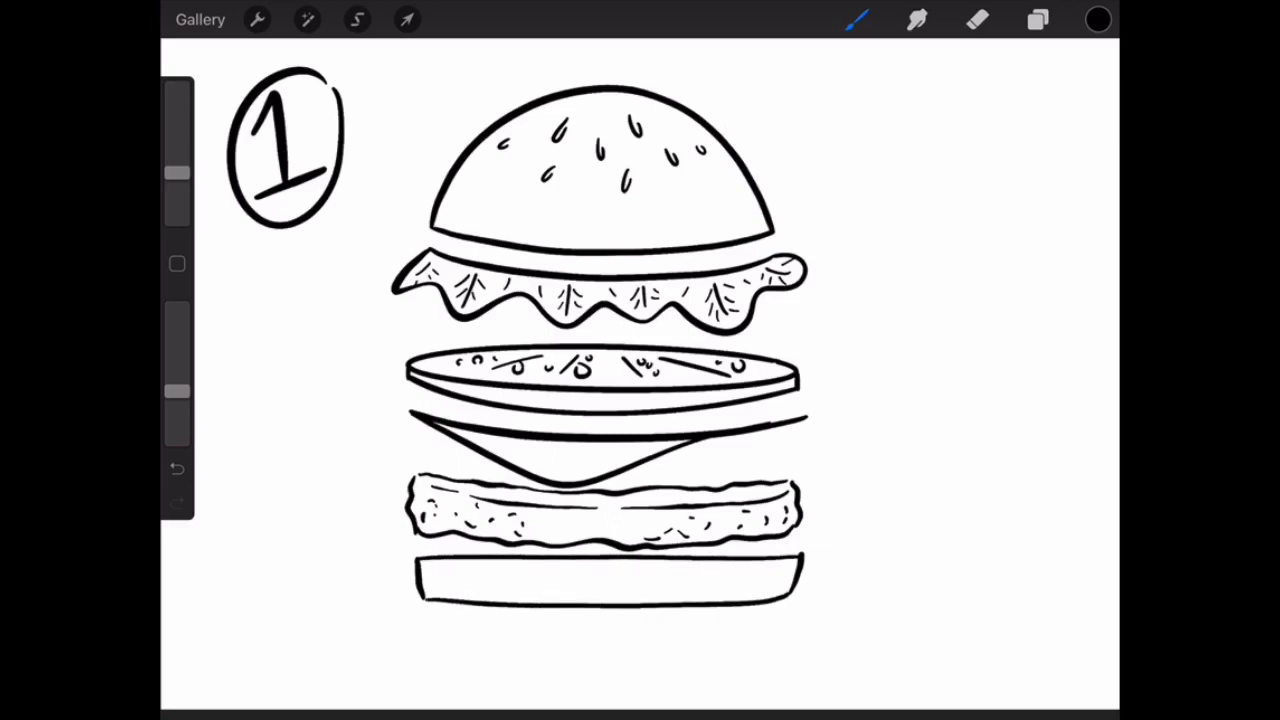
{"action": "left_click_drag", "start_coordinate": [432, 570], "coordinate": [750, 566]}
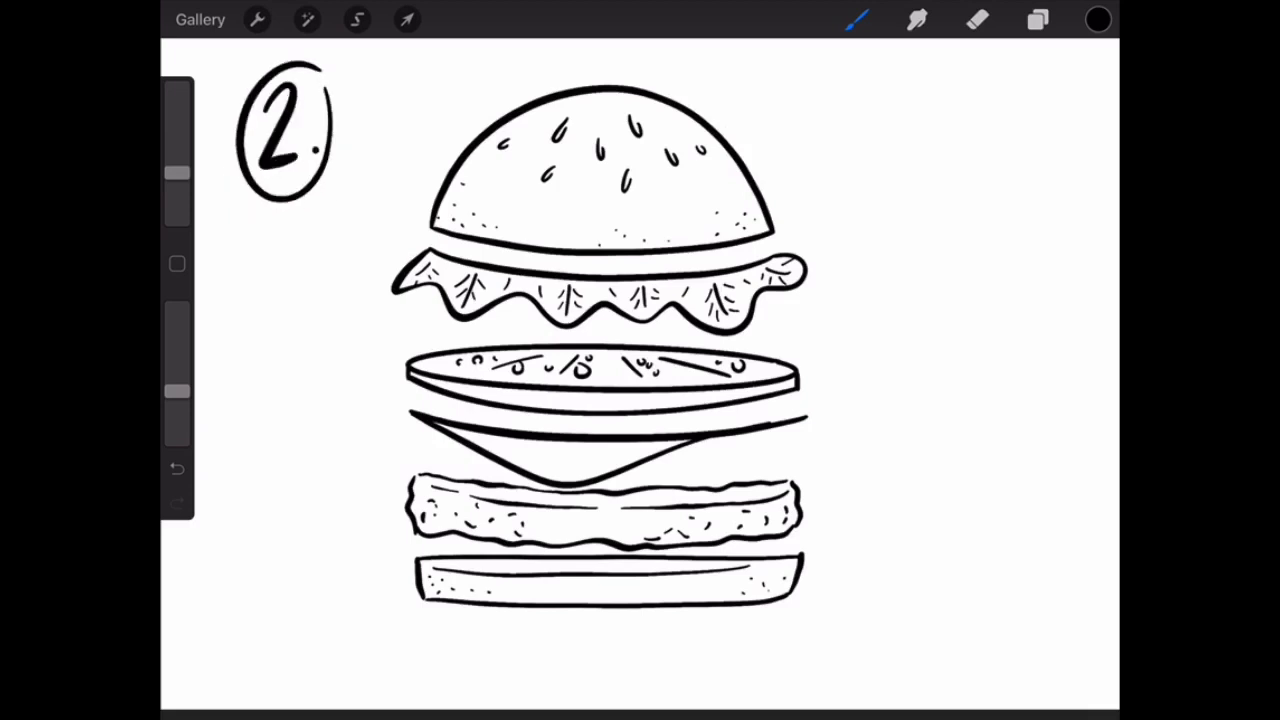
- Zigzag a starburst around the burger: top, left side, upper right and bottom
{"action": "mouse_move", "coordinate": [395, 195]}
{"action": "left_mouse_down"}
{"action": "mouse_move", "coordinate": [410, 140]}
{"action": "mouse_move", "coordinate": [447, 102]}
{"action": "mouse_move", "coordinate": [570, 68]}
{"action": "left_mouse_up"}
{"action": "mouse_move", "coordinate": [398, 216]}
{"action": "left_mouse_down"}
{"action": "mouse_move", "coordinate": [350, 248]}
{"action": "mouse_move", "coordinate": [350, 472]}
{"action": "mouse_move", "coordinate": [379, 526]}
{"action": "mouse_move", "coordinate": [358, 600]}
{"action": "mouse_move", "coordinate": [402, 630]}
{"action": "mouse_move", "coordinate": [400, 675]}
{"action": "mouse_move", "coordinate": [485, 660]}
{"action": "mouse_move", "coordinate": [540, 670]}
{"action": "left_mouse_up"}
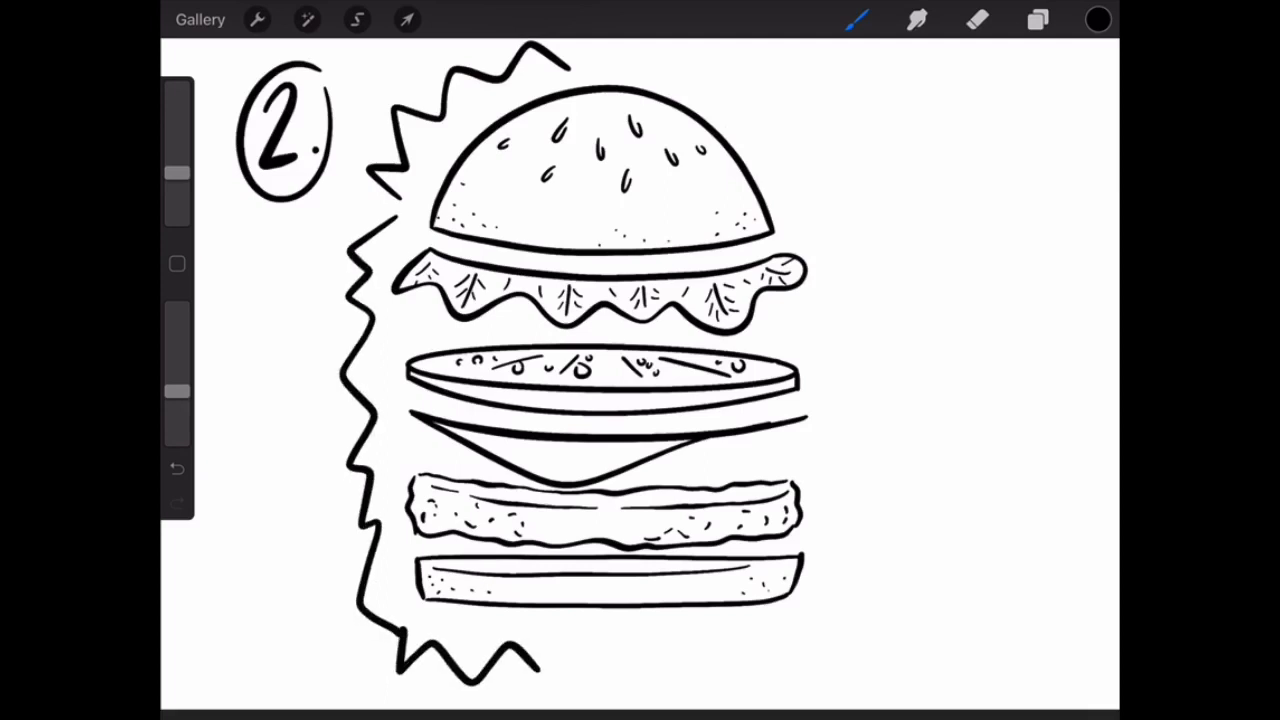
{"action": "mouse_move", "coordinate": [604, 70]}
{"action": "left_mouse_down"}
{"action": "mouse_move", "coordinate": [706, 48]}
{"action": "mouse_move", "coordinate": [778, 80]}
{"action": "mouse_move", "coordinate": [880, 230]}
{"action": "mouse_move", "coordinate": [836, 282]}
{"action": "mouse_move", "coordinate": [862, 340]}
{"action": "mouse_move", "coordinate": [850, 395]}
{"action": "mouse_move", "coordinate": [880, 505]}
{"action": "mouse_move", "coordinate": [862, 592]}
{"action": "mouse_move", "coordinate": [808, 622]}
{"action": "left_mouse_up"}
{"action": "mouse_move", "coordinate": [558, 672]}
{"action": "left_mouse_down"}
{"action": "mouse_move", "coordinate": [582, 640]}
{"action": "mouse_move", "coordinate": [668, 652]}
{"action": "mouse_move", "coordinate": [802, 632]}
{"action": "left_mouse_up"}
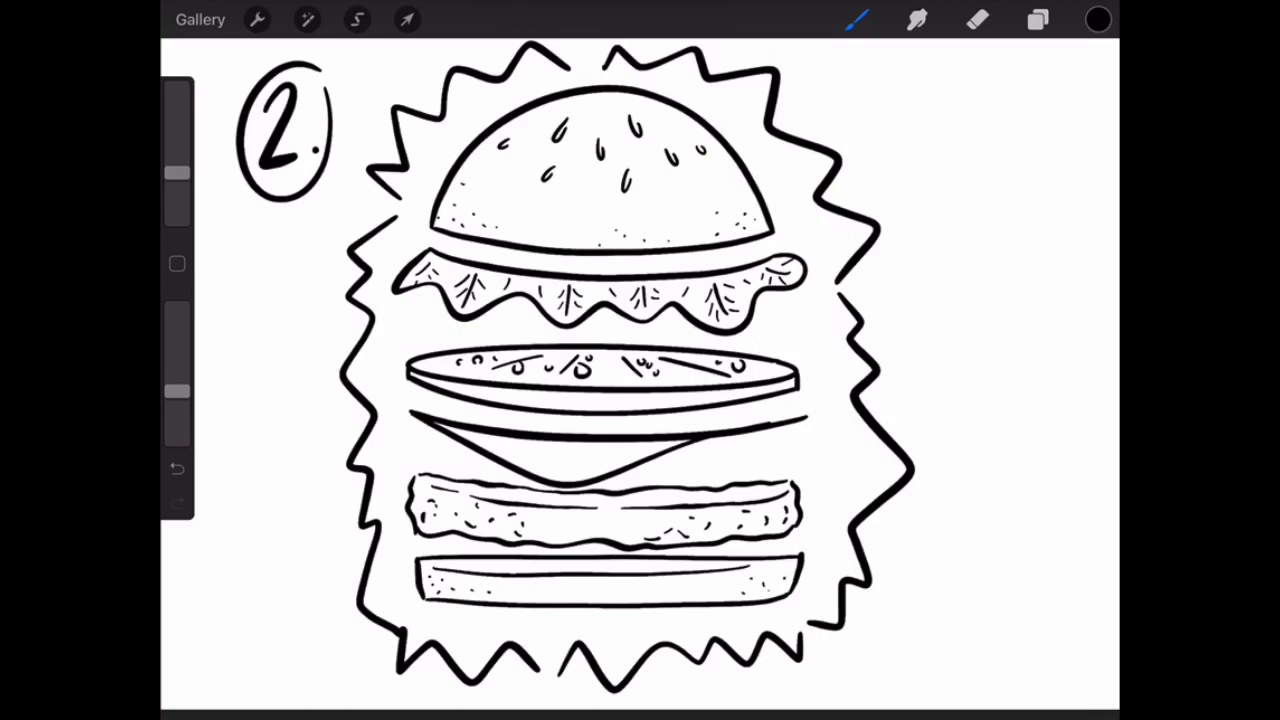
- Echo the burst with outer zigzags at upper right, top-left, bottom and right
{"action": "mouse_move", "coordinate": [853, 283]}
{"action": "left_mouse_down"}
{"action": "mouse_move", "coordinate": [914, 214]}
{"action": "mouse_move", "coordinate": [834, 182]}
{"action": "mouse_move", "coordinate": [795, 60]}
{"action": "mouse_move", "coordinate": [645, 42]}
{"action": "left_mouse_up"}
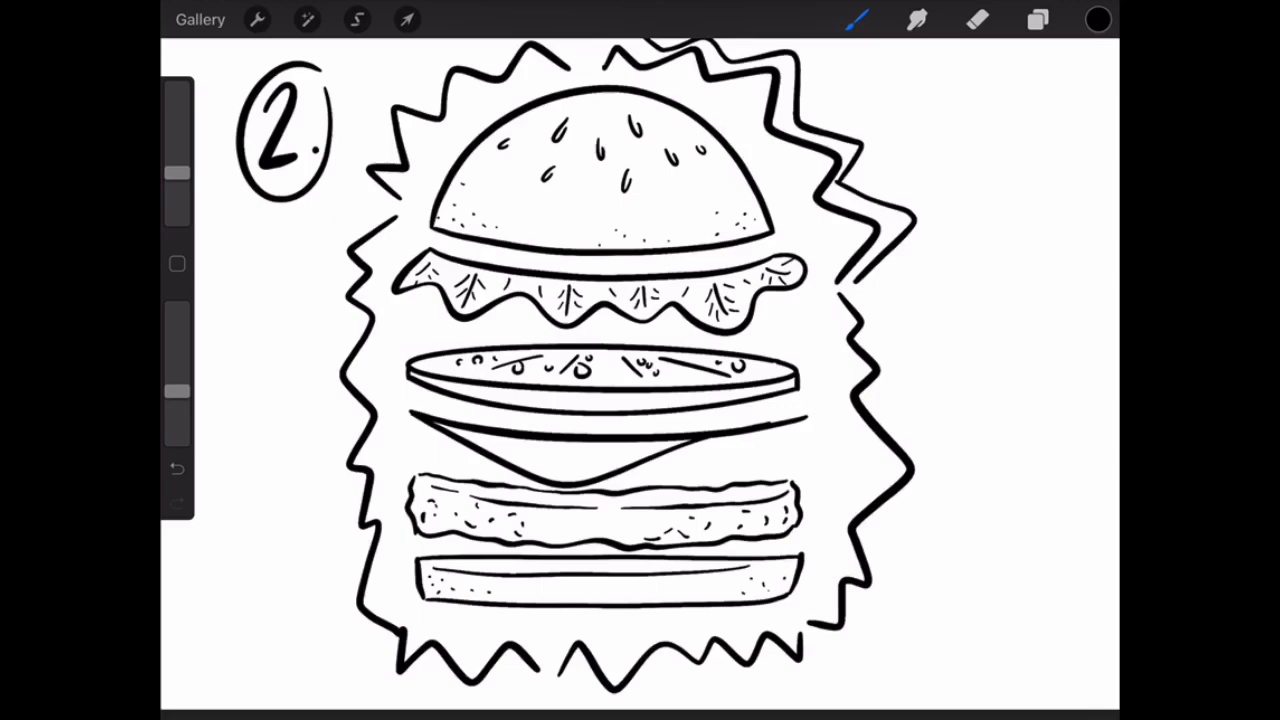
{"action": "mouse_move", "coordinate": [500, 42]}
{"action": "left_mouse_down"}
{"action": "mouse_move", "coordinate": [410, 96]}
{"action": "mouse_move", "coordinate": [330, 248]}
{"action": "mouse_move", "coordinate": [318, 292]}
{"action": "mouse_move", "coordinate": [345, 432]}
{"action": "mouse_move", "coordinate": [338, 550]}
{"action": "mouse_move", "coordinate": [392, 695]}
{"action": "mouse_move", "coordinate": [455, 698]}
{"action": "mouse_move", "coordinate": [514, 668]}
{"action": "mouse_move", "coordinate": [536, 702]}
{"action": "mouse_move", "coordinate": [580, 674]}
{"action": "left_mouse_up"}
{"action": "mouse_move", "coordinate": [580, 674]}
{"action": "left_mouse_down"}
{"action": "mouse_move", "coordinate": [592, 702]}
{"action": "mouse_move", "coordinate": [706, 662]}
{"action": "mouse_move", "coordinate": [766, 702]}
{"action": "mouse_move", "coordinate": [830, 645]}
{"action": "left_mouse_up"}
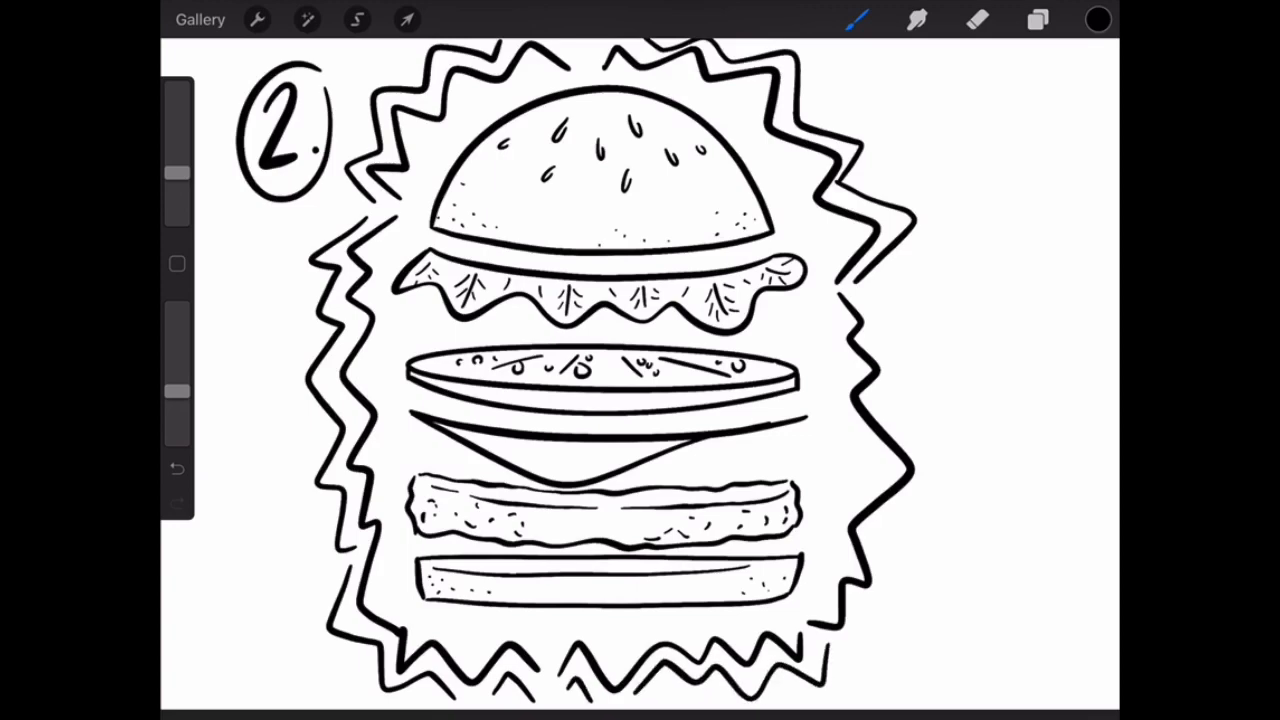
{"action": "mouse_move", "coordinate": [858, 294]}
{"action": "left_mouse_down"}
{"action": "mouse_move", "coordinate": [930, 402]}
{"action": "mouse_move", "coordinate": [932, 446]}
{"action": "mouse_move", "coordinate": [880, 538]}
{"action": "mouse_move", "coordinate": [854, 628]}
{"action": "left_mouse_up"}
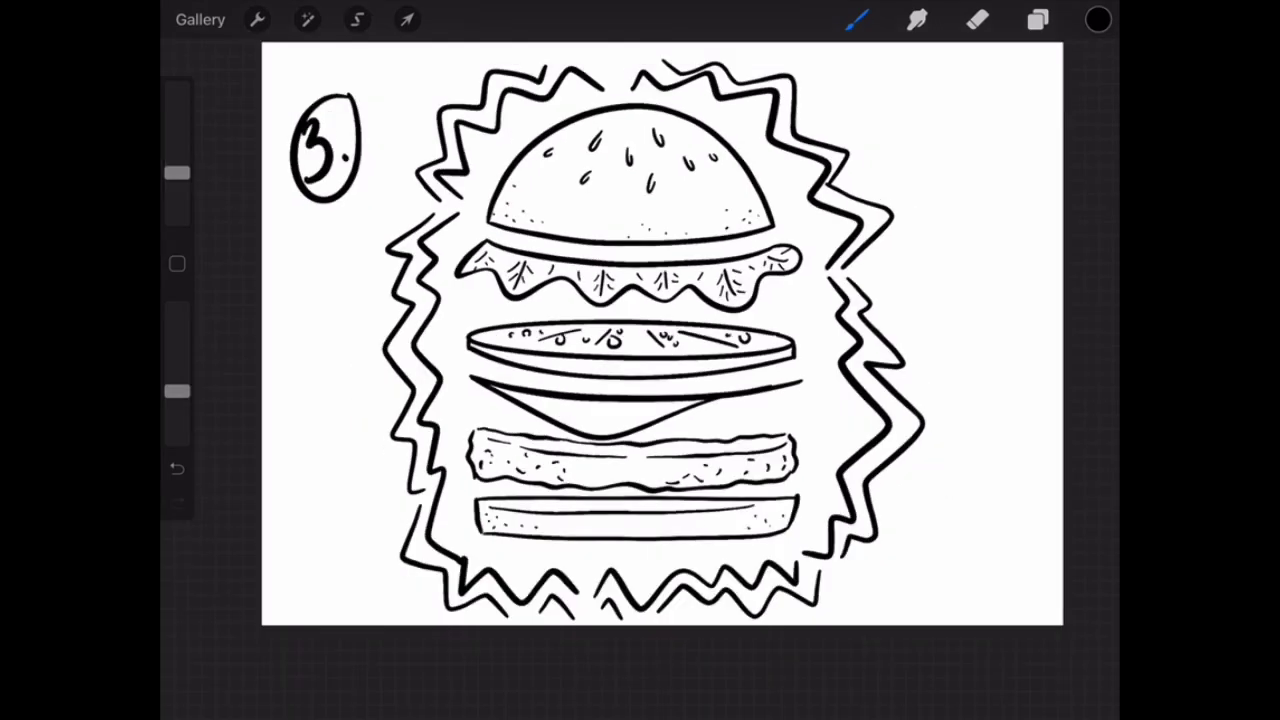
- Letter YUM! at upper right and surround it with a spiky burst
{"action": "mouse_move", "coordinate": [900, 78]}
{"action": "left_mouse_down"}
{"action": "mouse_move", "coordinate": [918, 124]}
{"action": "mouse_move", "coordinate": [894, 152]}
{"action": "left_mouse_up"}
{"action": "left_click_drag", "start_coordinate": [922, 96], "coordinate": [958, 92]}
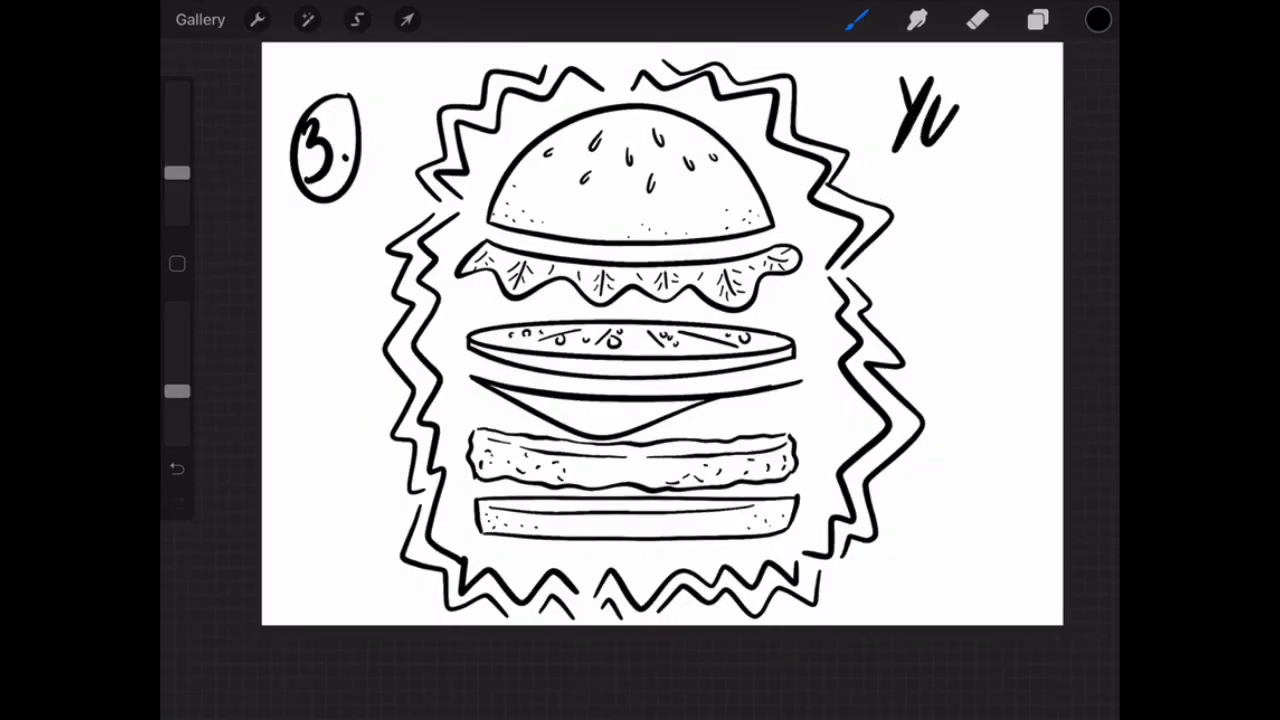
{"action": "mouse_move", "coordinate": [946, 150]}
{"action": "left_mouse_down"}
{"action": "mouse_move", "coordinate": [972, 98]}
{"action": "mouse_move", "coordinate": [990, 178]}
{"action": "left_mouse_up"}
{"action": "left_click_drag", "start_coordinate": [1028, 112], "coordinate": [1012, 150]}
{"action": "left_click", "coordinate": [1007, 162]}
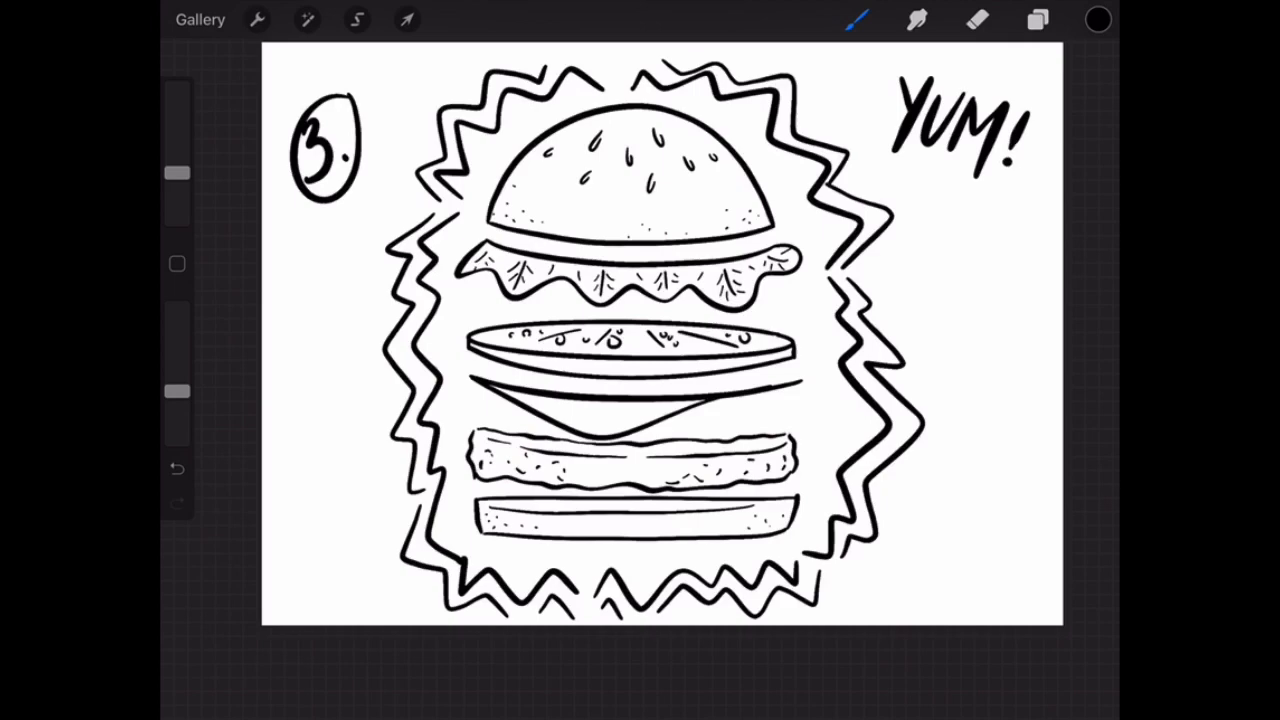
{"action": "mouse_move", "coordinate": [918, 56]}
{"action": "left_mouse_down"}
{"action": "mouse_move", "coordinate": [856, 112]}
{"action": "mouse_move", "coordinate": [925, 175]}
{"action": "mouse_move", "coordinate": [1006, 206]}
{"action": "mouse_move", "coordinate": [1048, 136]}
{"action": "mouse_move", "coordinate": [988, 66]}
{"action": "mouse_move", "coordinate": [926, 56]}
{"action": "left_mouse_up"}
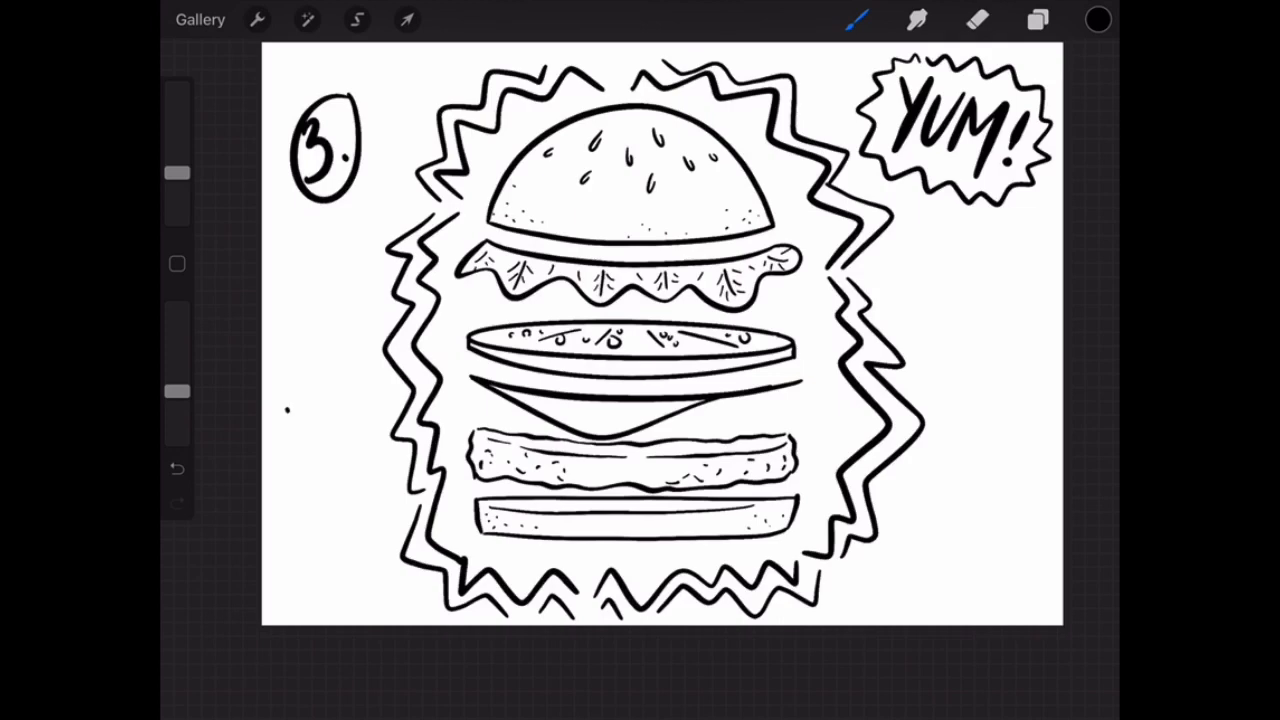
- Letter JUICY! left of the burger, ring it with an oval and accent arcs
{"action": "mouse_move", "coordinate": [300, 410]}
{"action": "left_mouse_down"}
{"action": "mouse_move", "coordinate": [288, 462]}
{"action": "mouse_move", "coordinate": [324, 400]}
{"action": "left_mouse_up"}
{"action": "left_click_drag", "start_coordinate": [330, 396], "coordinate": [336, 430]}
{"action": "left_click_drag", "start_coordinate": [354, 376], "coordinate": [340, 418]}
{"action": "left_click_drag", "start_coordinate": [378, 350], "coordinate": [356, 414]}
{"action": "left_click_drag", "start_coordinate": [382, 348], "coordinate": [374, 392]}
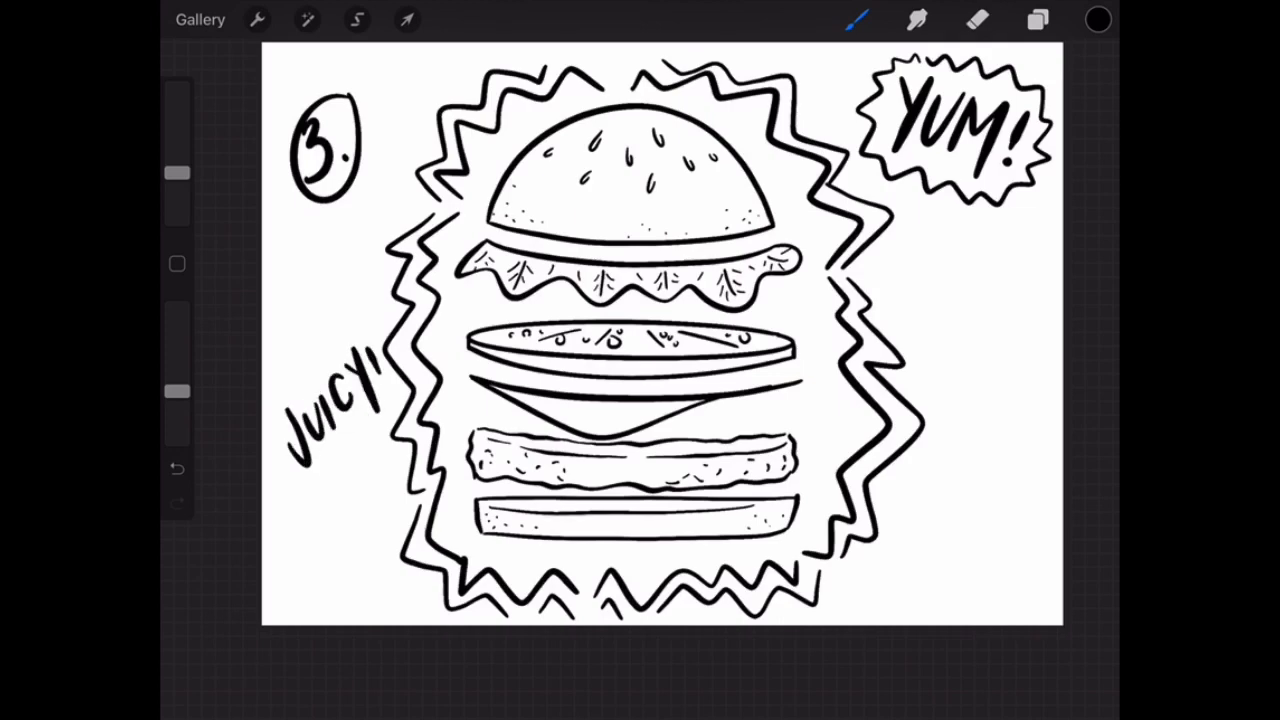
{"action": "mouse_move", "coordinate": [372, 334]}
{"action": "left_mouse_down"}
{"action": "mouse_move", "coordinate": [266, 440]}
{"action": "mouse_move", "coordinate": [368, 462]}
{"action": "mouse_move", "coordinate": [268, 390]}
{"action": "left_mouse_up"}
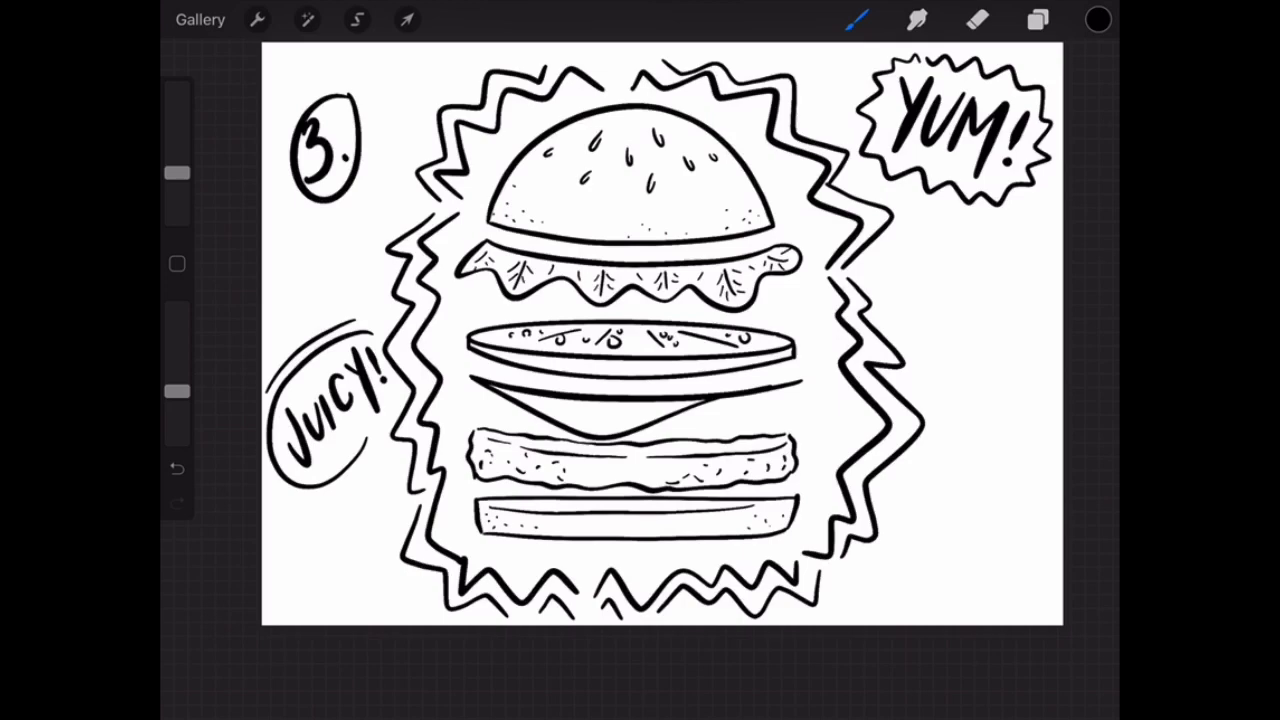
{"action": "left_click_drag", "start_coordinate": [270, 504], "coordinate": [370, 466]}
- Begin lettering FRESH right of the burger, undoing a stray stroke
{"action": "left_click_drag", "start_coordinate": [962, 392], "coordinate": [944, 430]}
{"action": "mouse_move", "coordinate": [958, 396]}
{"action": "left_mouse_down"}
{"action": "mouse_move", "coordinate": [986, 400]}
{"action": "mouse_move", "coordinate": [992, 440]}
{"action": "mouse_move", "coordinate": [1016, 440]}
{"action": "left_mouse_up"}
{"action": "left_click_drag", "start_coordinate": [1032, 428], "coordinate": [1024, 474]}
{"action": "key", "text": "ctrl+z"}
{"action": "key", "text": "ctrl+z"}
- Finish FRESH and letter VEGGIES! below it with its exclamation dot
{"action": "left_click_drag", "start_coordinate": [1028, 460], "coordinate": [1052, 452]}
{"action": "left_click_drag", "start_coordinate": [1054, 446], "coordinate": [1042, 484]}
{"action": "mouse_move", "coordinate": [916, 438]}
{"action": "left_mouse_down"}
{"action": "mouse_move", "coordinate": [950, 436]}
{"action": "mouse_move", "coordinate": [948, 474]}
{"action": "mouse_move", "coordinate": [1014, 512]}
{"action": "left_mouse_up"}
{"action": "left_click_drag", "start_coordinate": [1016, 494], "coordinate": [1046, 528]}
{"action": "left_click", "coordinate": [1044, 538]}
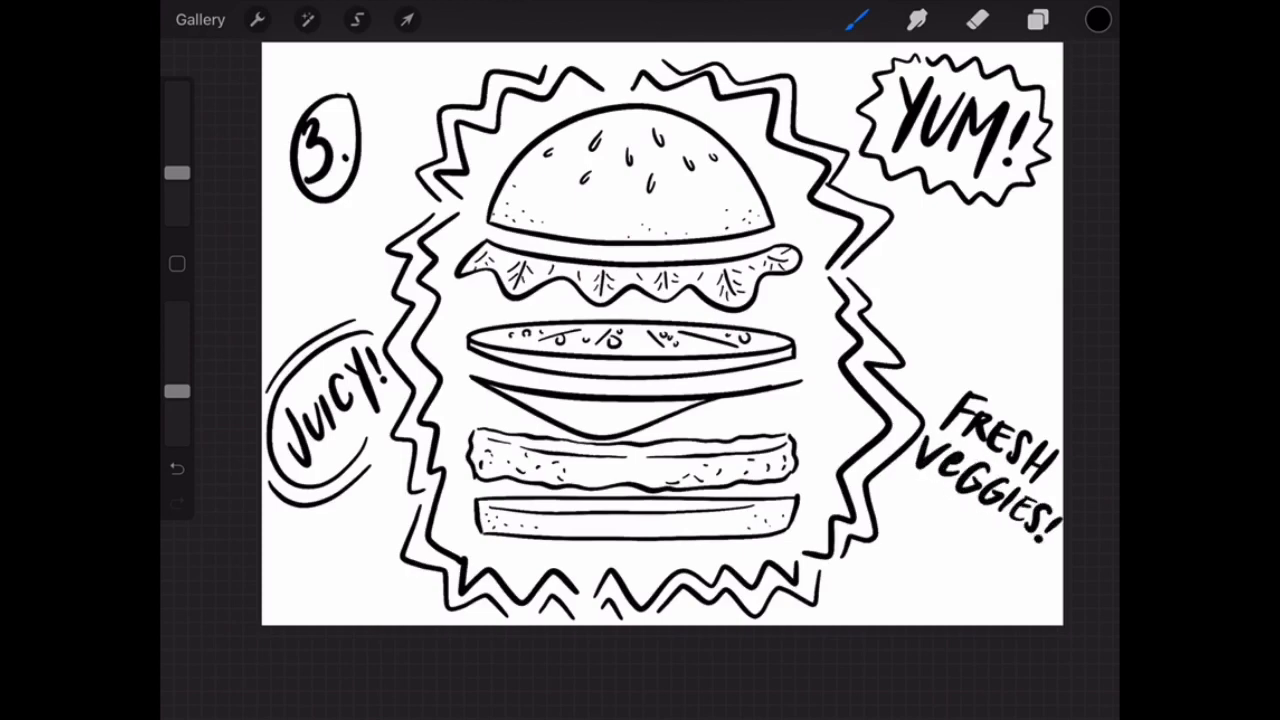
- Enclose FRESH VEGGIES! in doubled wavy arcs above and below
{"action": "left_click_drag", "start_coordinate": [908, 466], "coordinate": [1040, 556]}
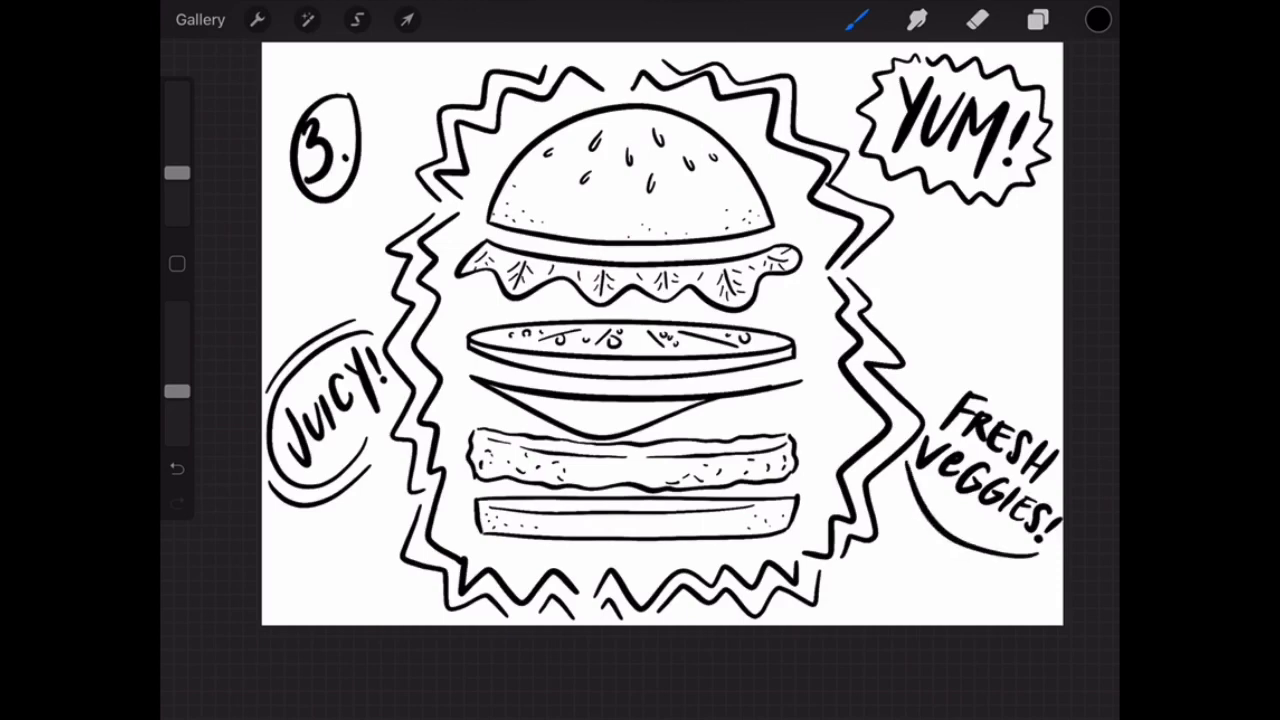
{"action": "left_click_drag", "start_coordinate": [922, 398], "coordinate": [1056, 426]}
{"action": "mouse_move", "coordinate": [914, 468]}
{"action": "left_mouse_down"}
{"action": "mouse_move", "coordinate": [898, 540]}
{"action": "mouse_move", "coordinate": [1060, 580]}
{"action": "left_mouse_up"}
{"action": "mouse_move", "coordinate": [912, 386]}
{"action": "left_mouse_down"}
{"action": "mouse_move", "coordinate": [1004, 350]}
{"action": "mouse_move", "coordinate": [1062, 390]}
{"action": "left_mouse_up"}
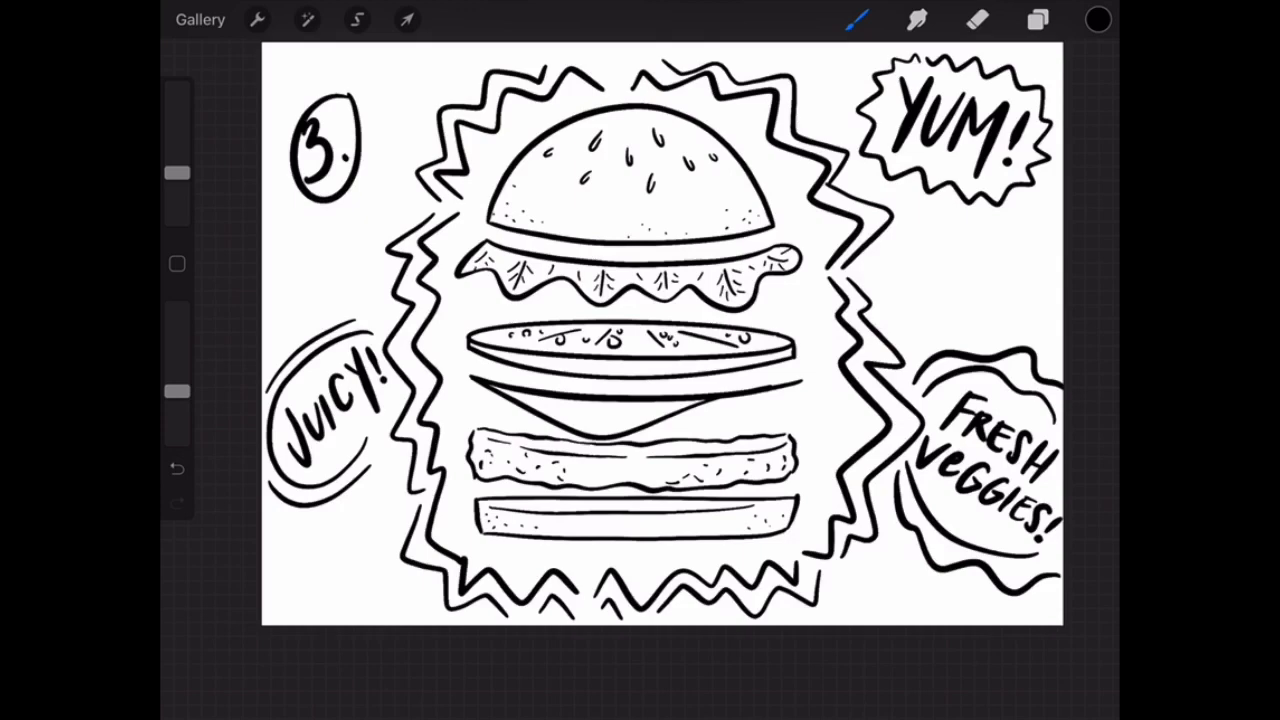